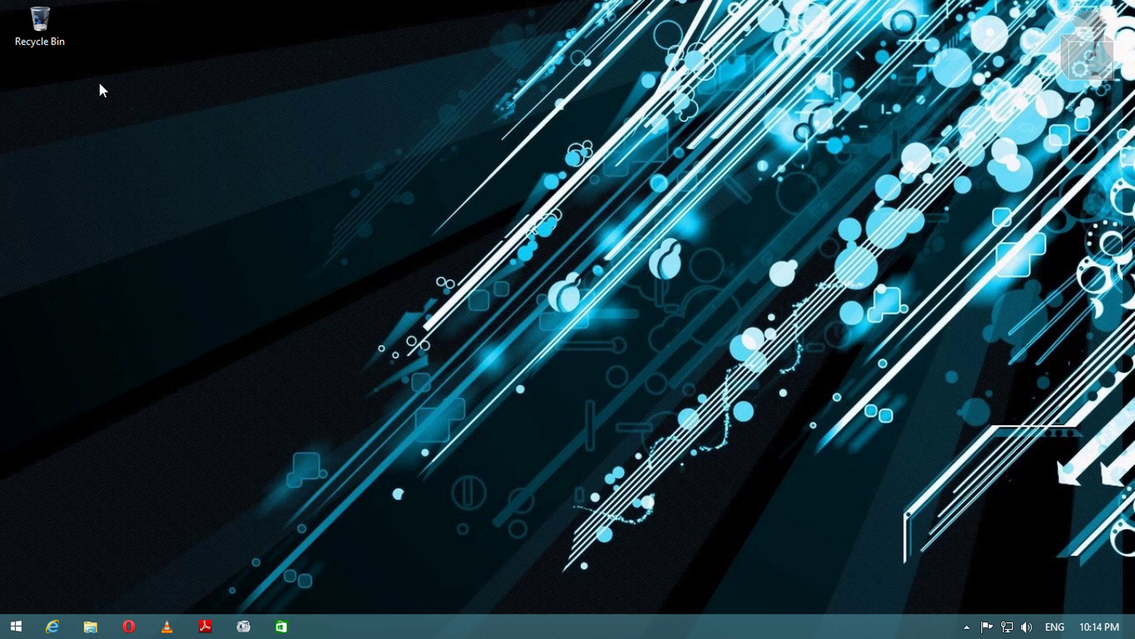
- Open the Control Panel from This PC in File Explorer
{"action": "left_click_drag", "start_coordinate": [78, 67], "coordinate": [2, 2]}
{"action": "left_click", "coordinate": [132, 141]}
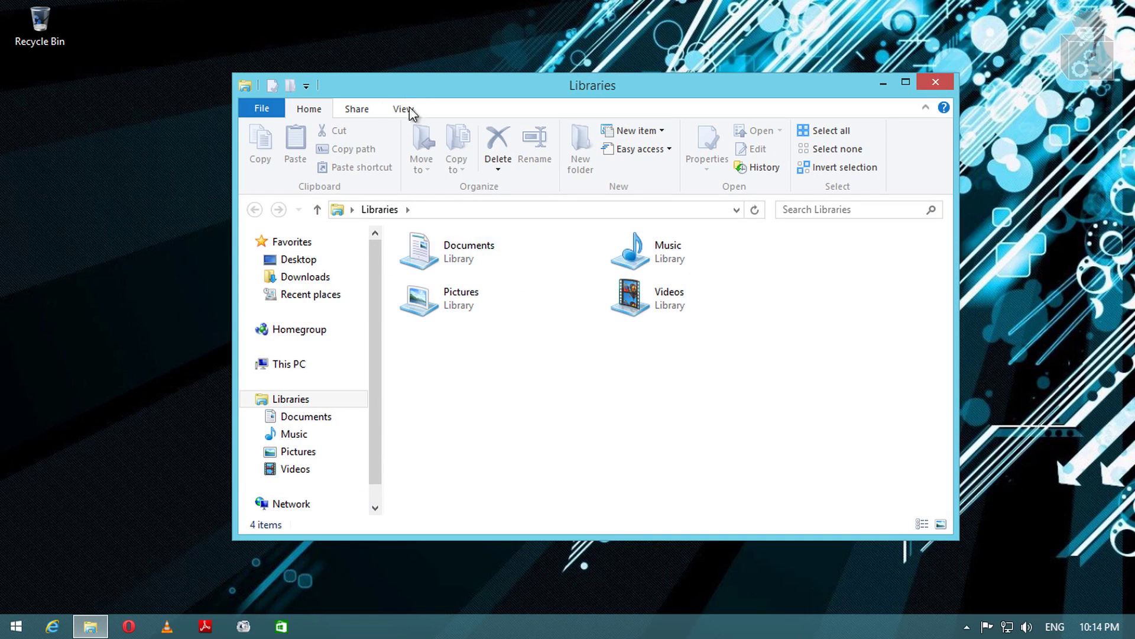
{"action": "left_click_drag", "start_coordinate": [412, 94], "coordinate": [426, 53]}
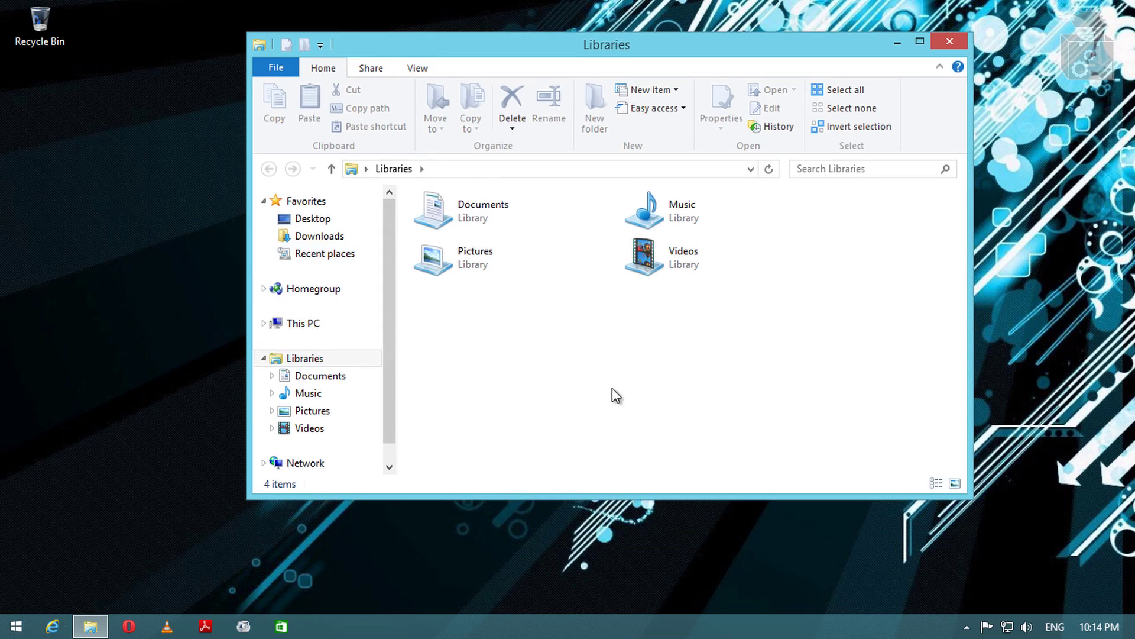
{"action": "left_click", "coordinate": [318, 329]}
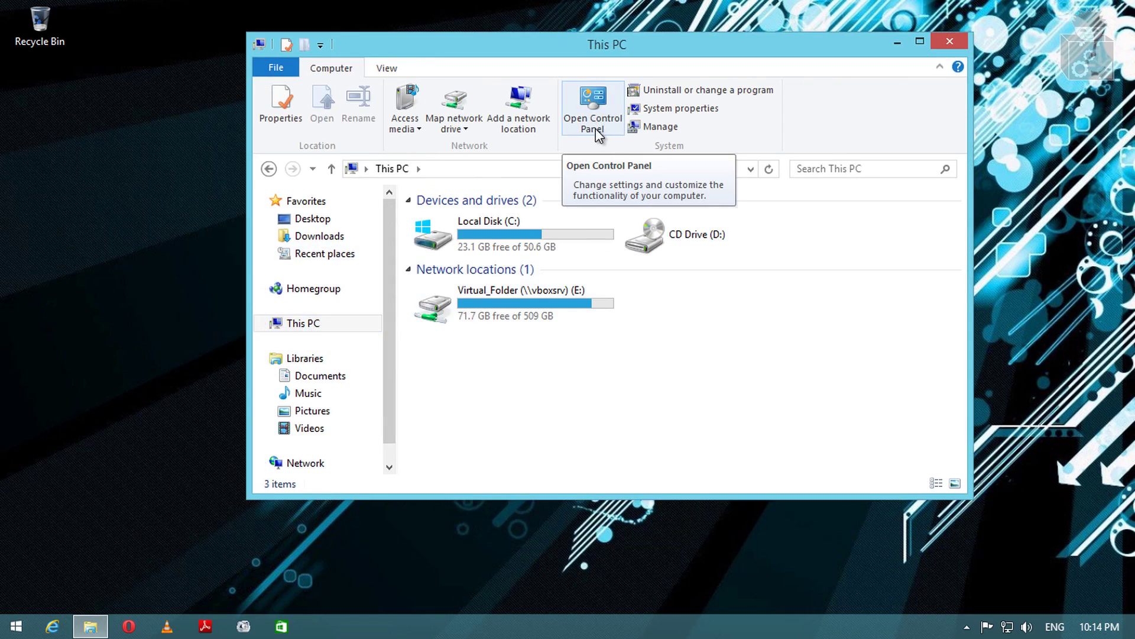
{"action": "left_click", "coordinate": [590, 119]}
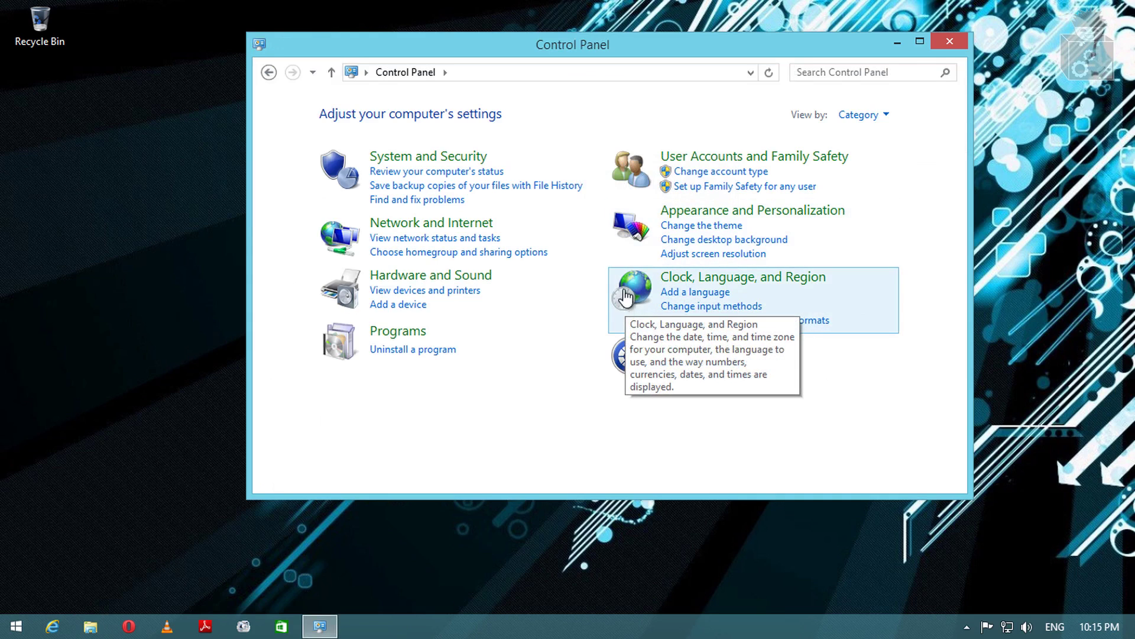
- Open the Language preferences under Clock, Language, and Region and maximize the window
{"action": "left_click", "coordinate": [699, 277]}
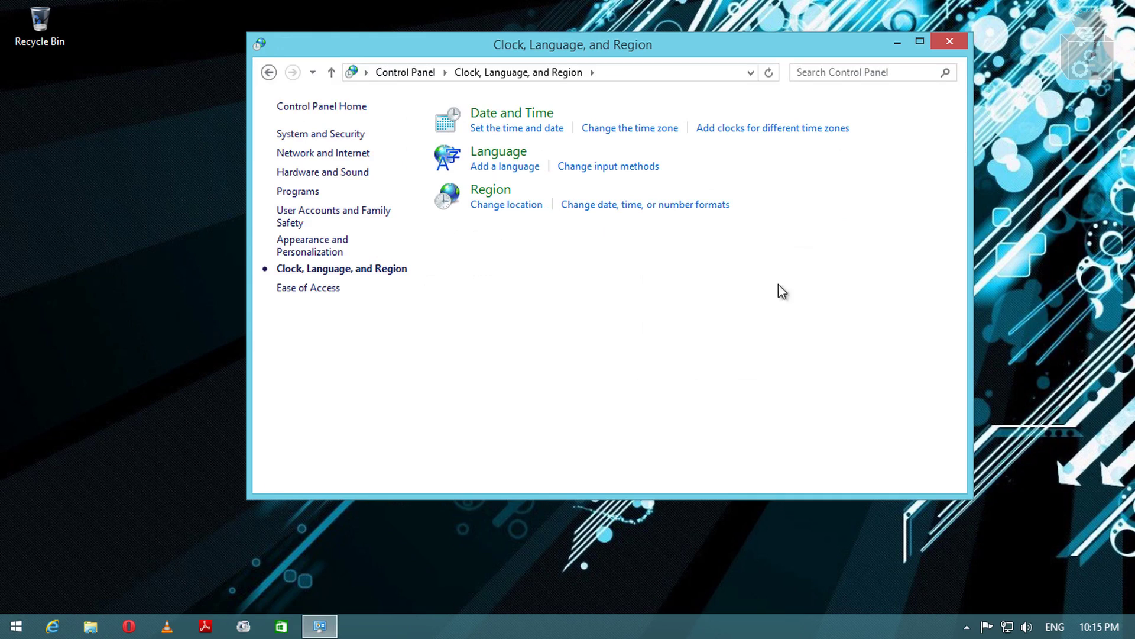
{"action": "left_click", "coordinate": [519, 151]}
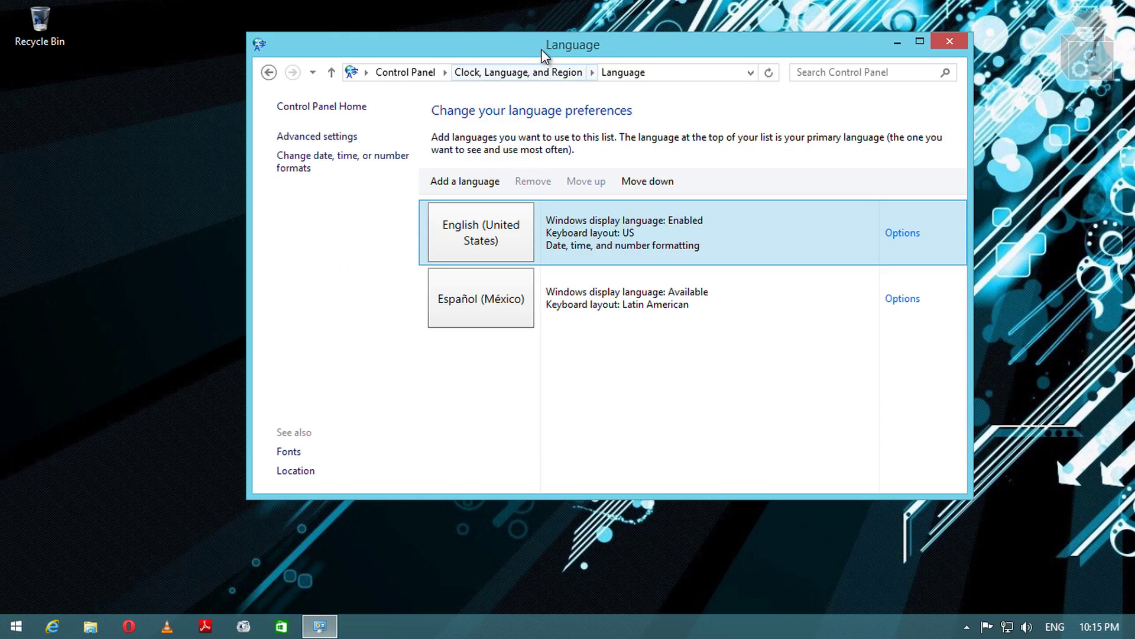
{"action": "left_click_drag", "start_coordinate": [543, 52], "coordinate": [553, 0]}
- Examine the English (United States) and Español (México) entries in the language list, including their display language and keyboard layout
{"action": "left_click", "coordinate": [483, 395]}
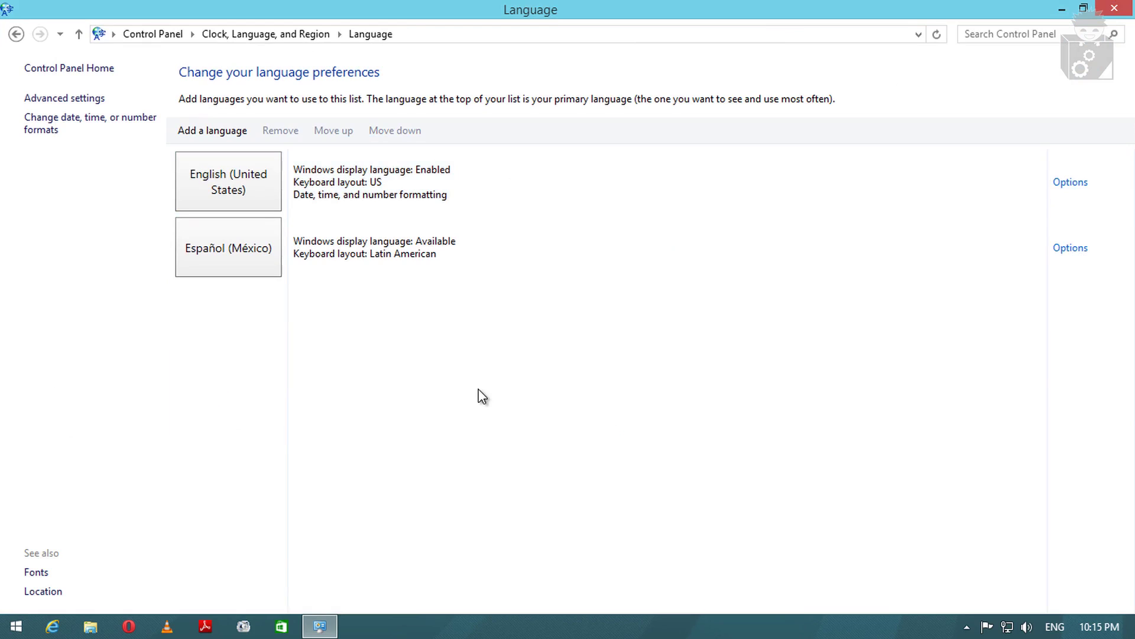
{"action": "left_click", "coordinate": [343, 195]}
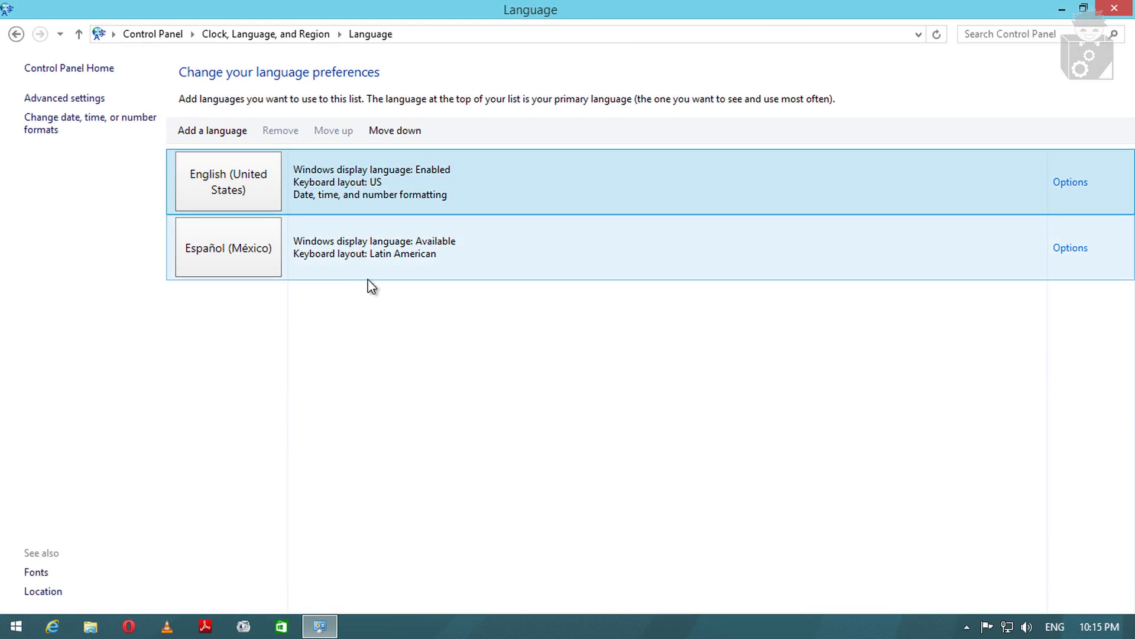
{"action": "left_click", "coordinate": [379, 315]}
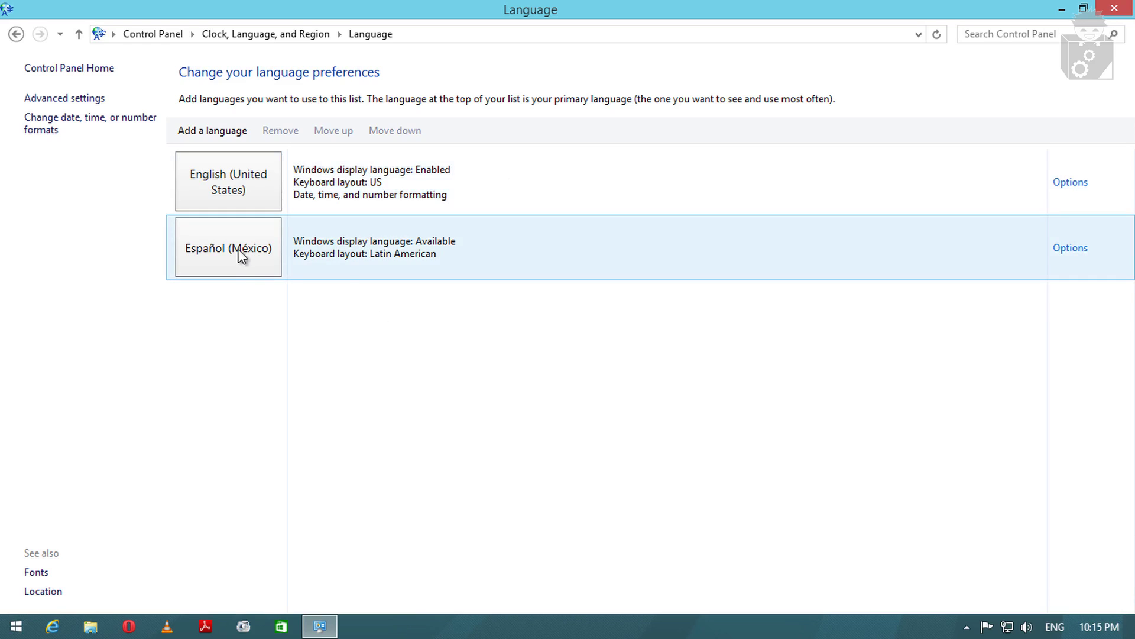
{"action": "left_click", "coordinate": [336, 267]}
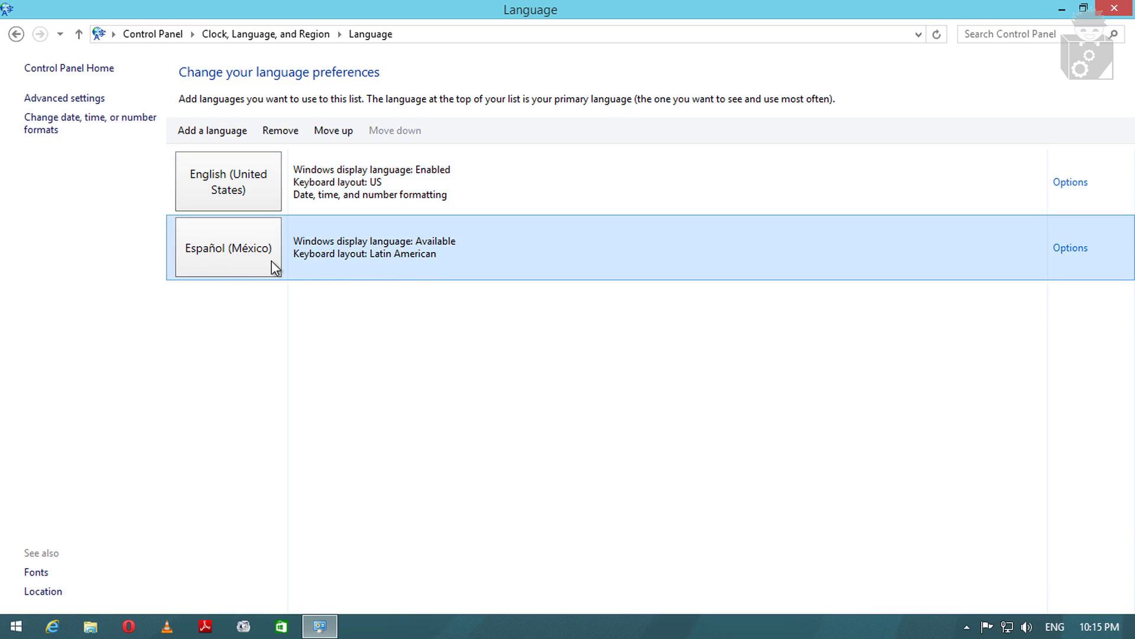
{"action": "left_click", "coordinate": [405, 329]}
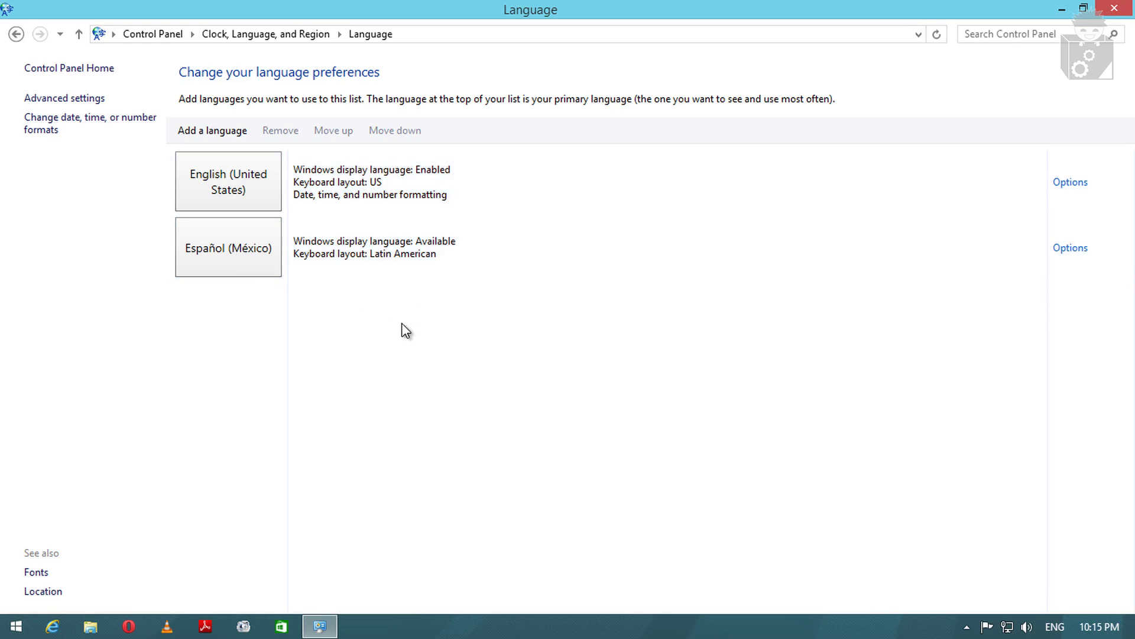
{"action": "left_click", "coordinate": [290, 176]}
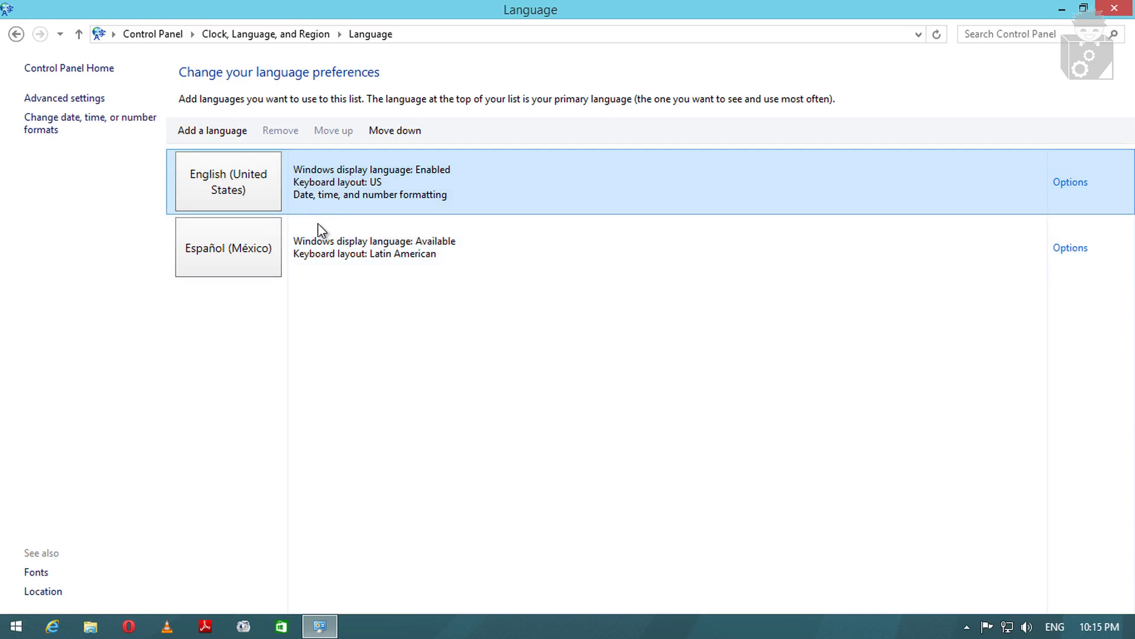
{"action": "left_click", "coordinate": [367, 243]}
{"action": "left_click", "coordinate": [345, 210]}
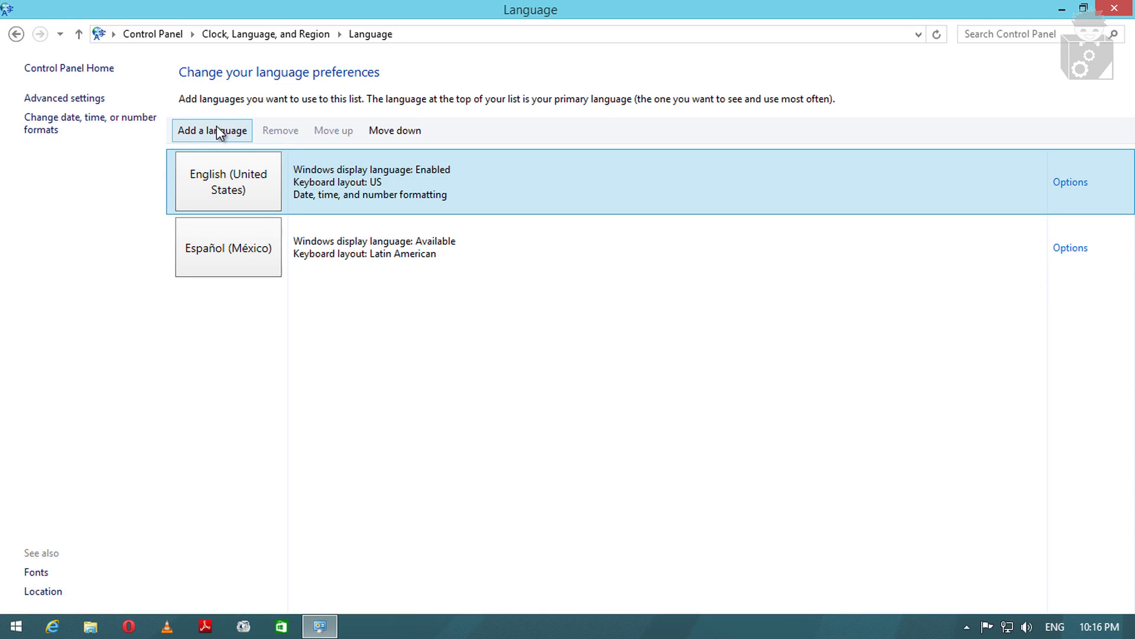
- Add Spanish (Bolivia) to the language list from the regional variants of Spanish
{"action": "left_click", "coordinate": [240, 130]}
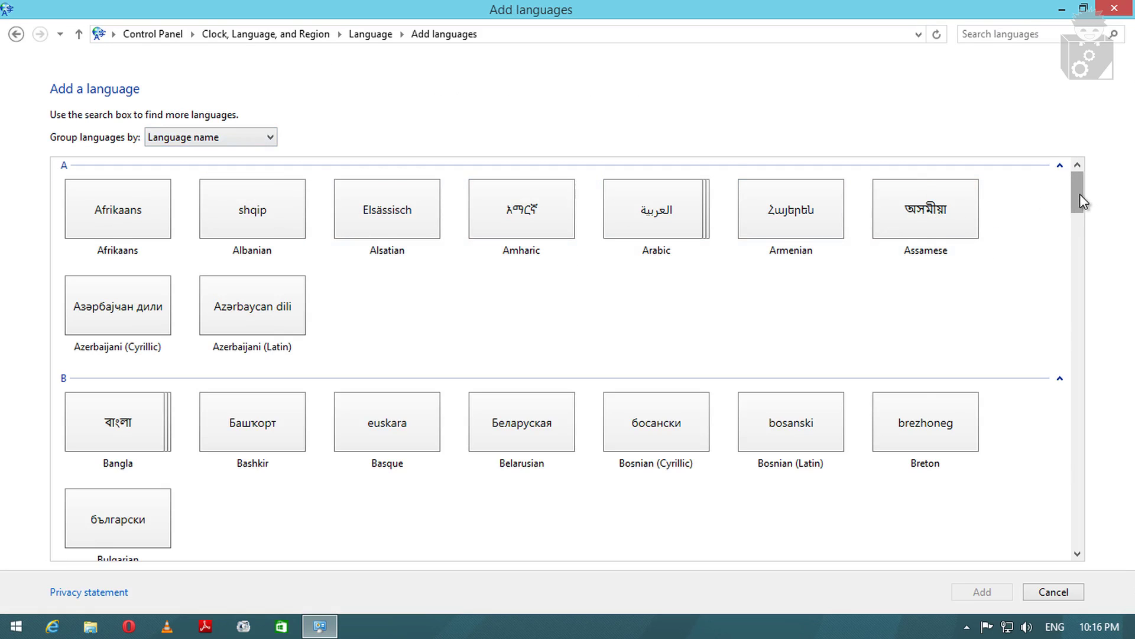
{"action": "left_click_drag", "start_coordinate": [1080, 194], "coordinate": [1105, 470]}
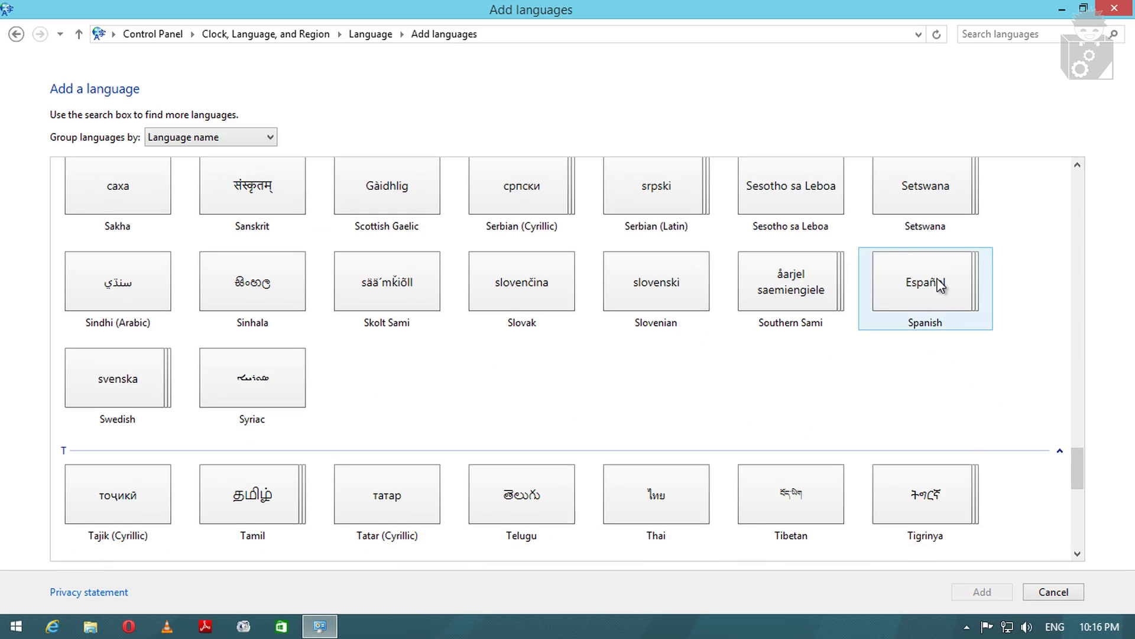
{"action": "left_click", "coordinate": [943, 296]}
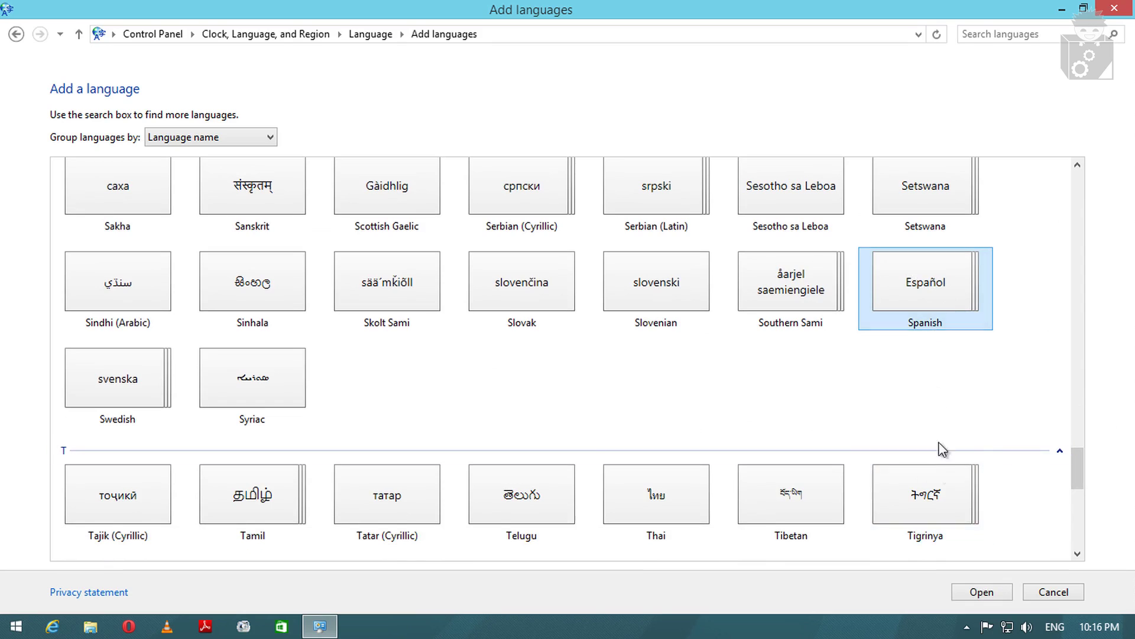
{"action": "left_click", "coordinate": [982, 590]}
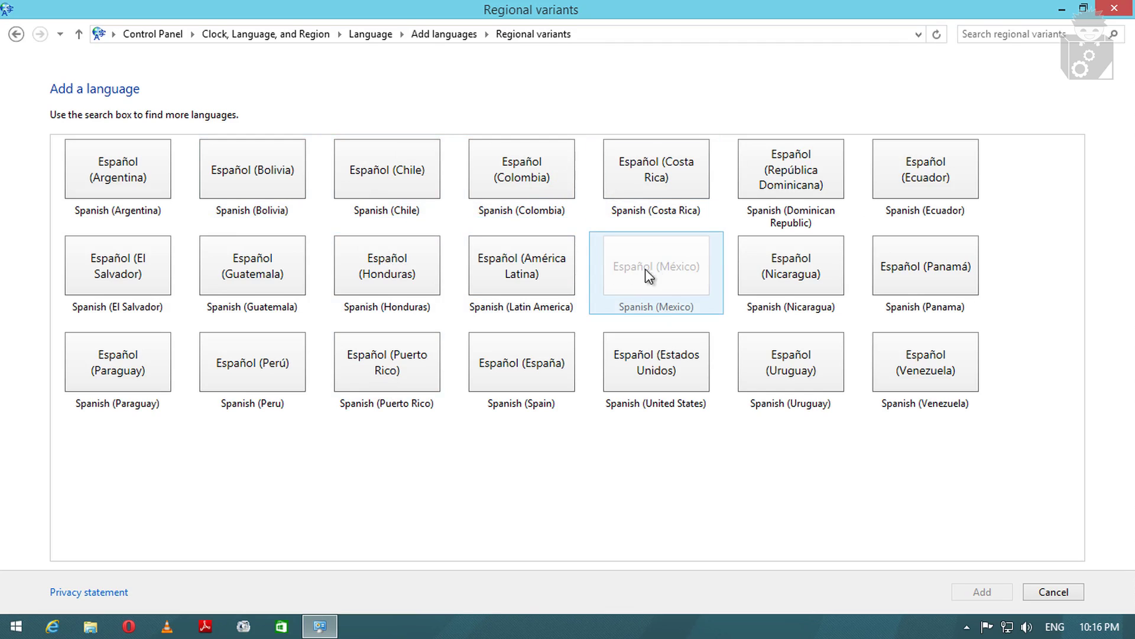
{"action": "left_click", "coordinate": [678, 290]}
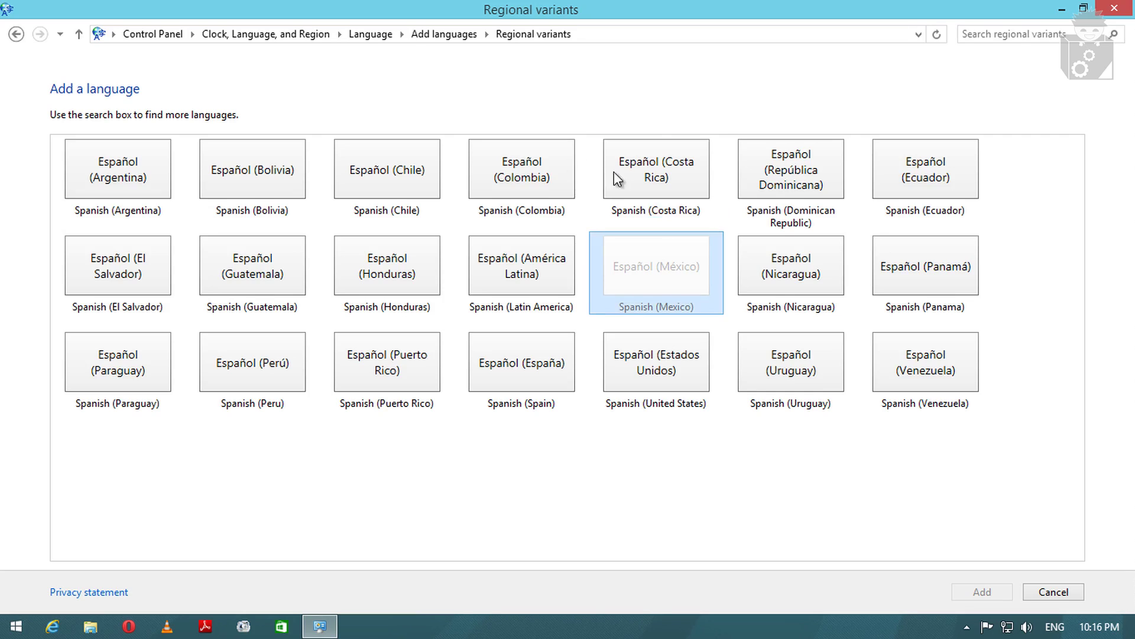
{"action": "left_click", "coordinate": [287, 177]}
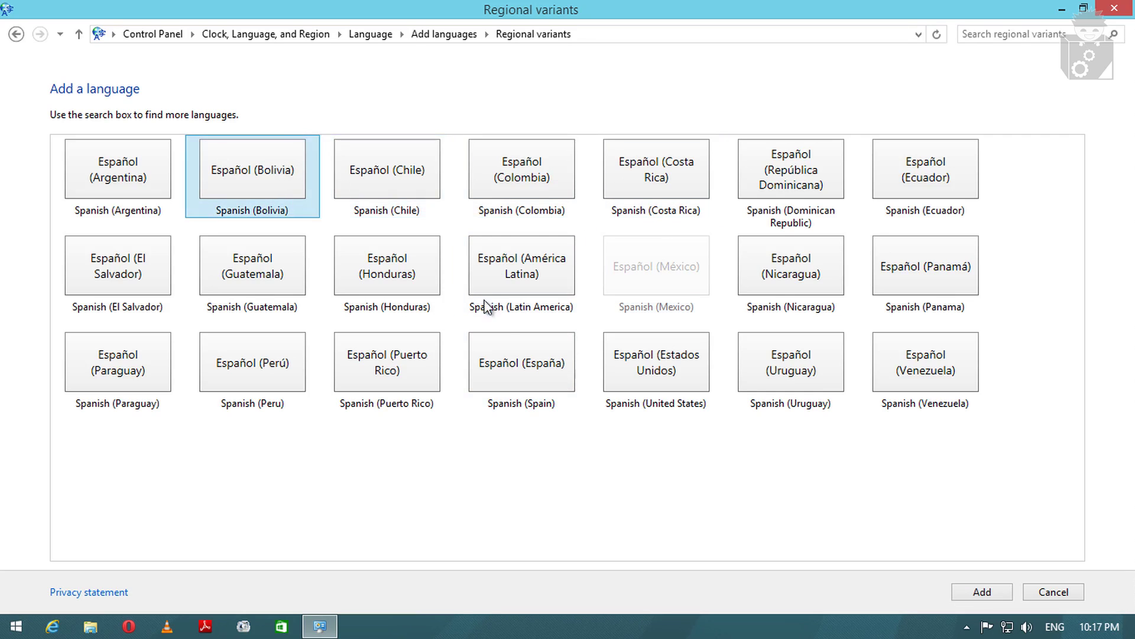
{"action": "left_click", "coordinate": [982, 592]}
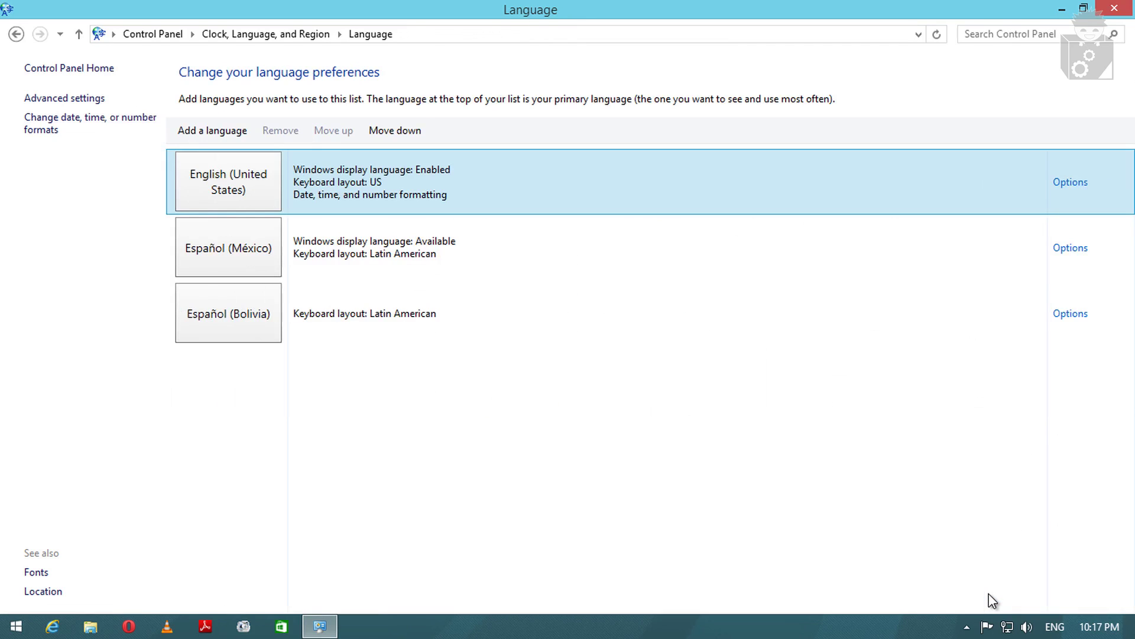
- Move Español (Bolivia) to the first place in the language list to make it the primary language
{"action": "left_click", "coordinate": [310, 337]}
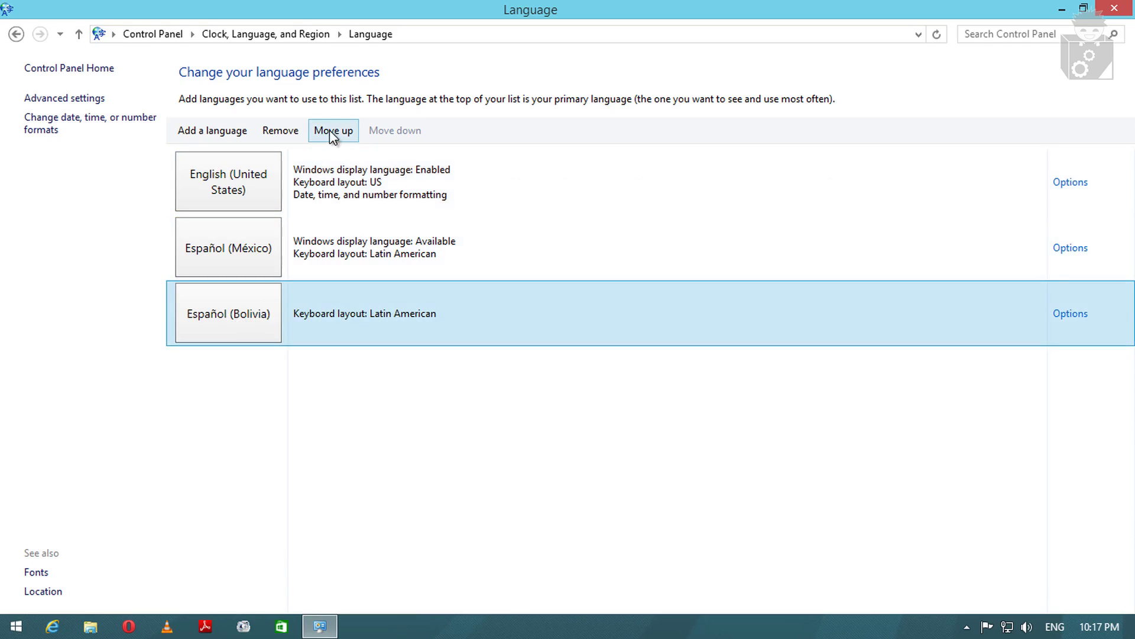
{"action": "left_click", "coordinate": [346, 134]}
{"action": "left_click", "coordinate": [346, 135]}
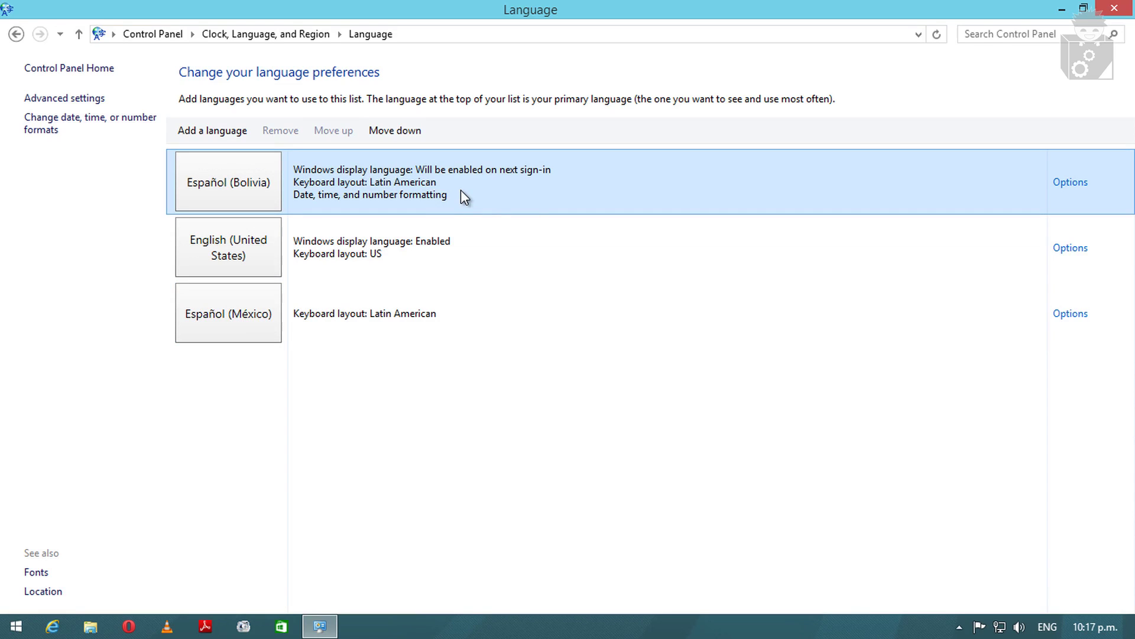
- Check the language options of Español (Bolivia), English (United States) and Español (México), returning to the language list after each
{"action": "left_click", "coordinate": [1082, 188]}
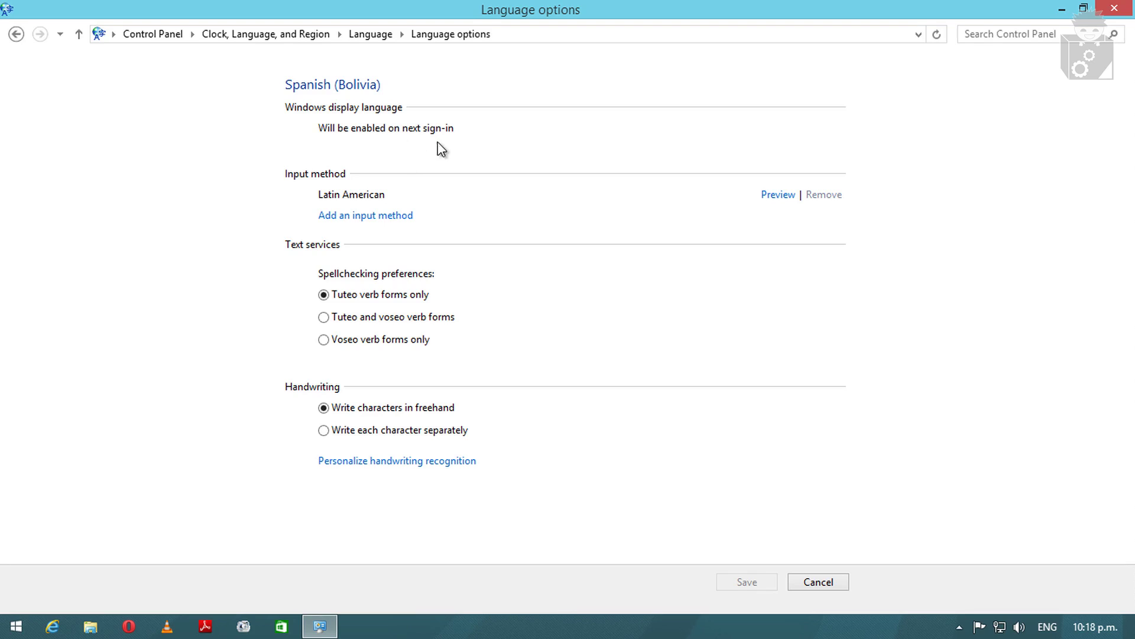
{"action": "left_click", "coordinate": [16, 33]}
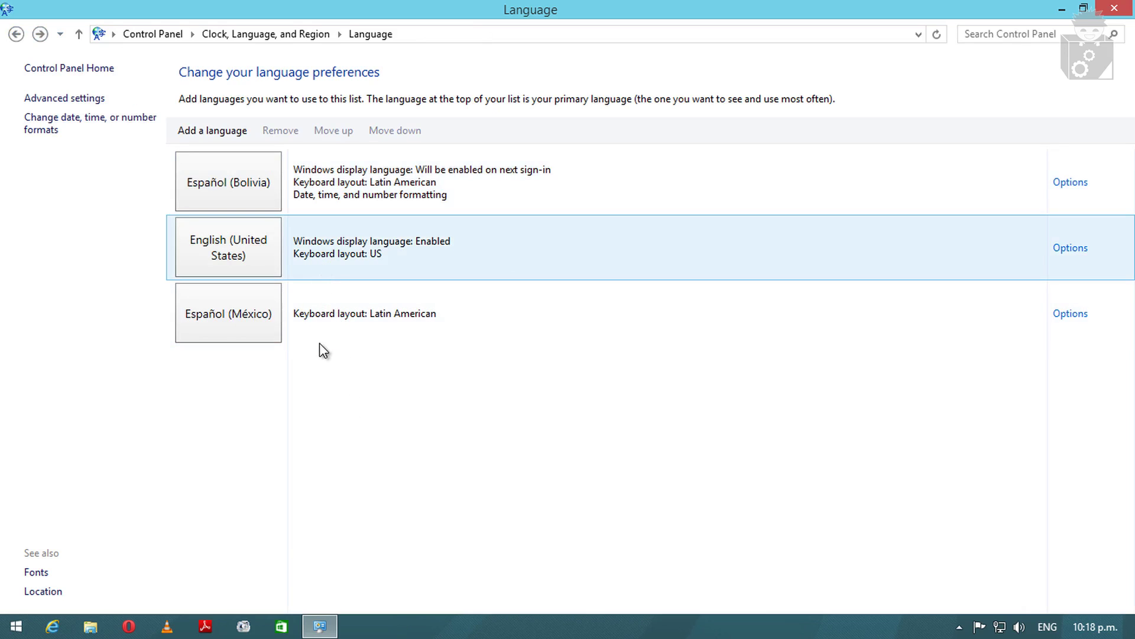
{"action": "left_click", "coordinate": [324, 327]}
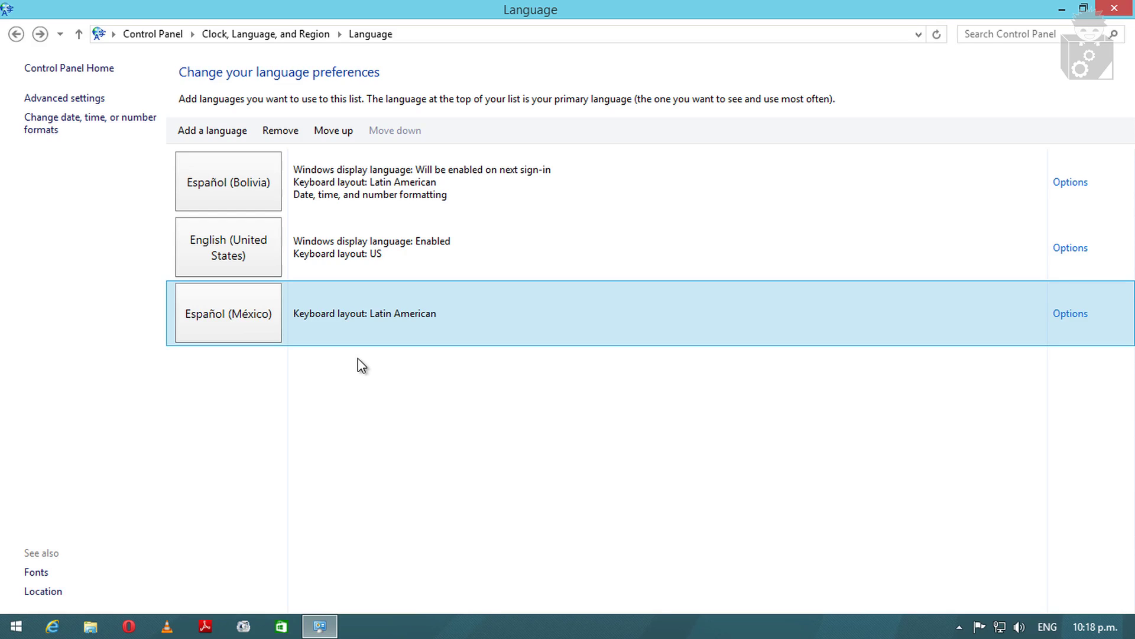
{"action": "left_click", "coordinate": [412, 251]}
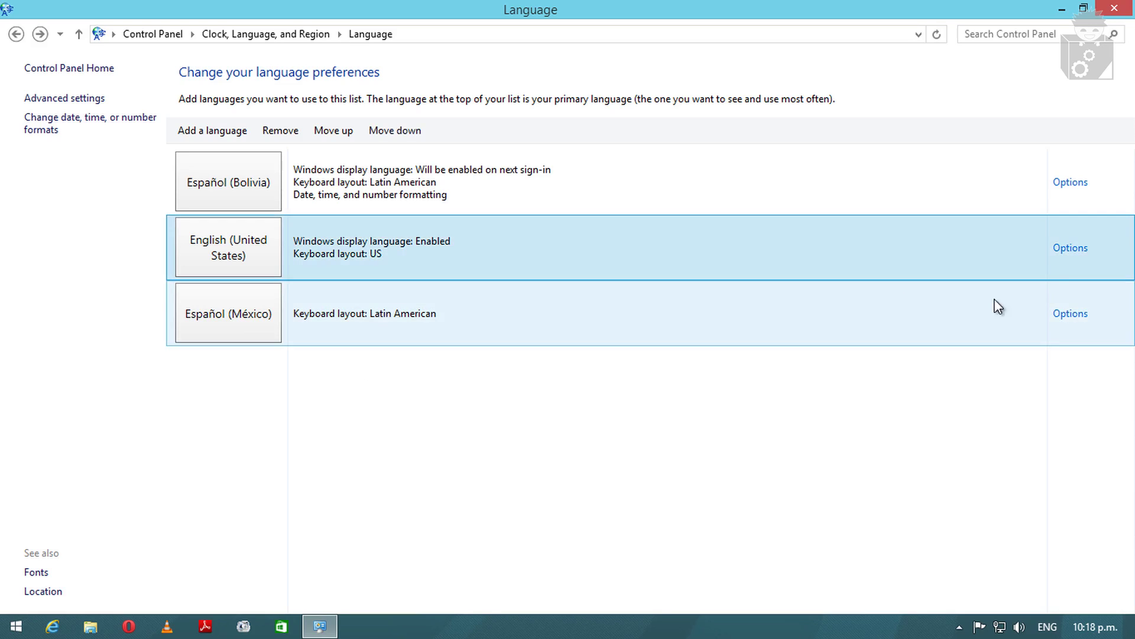
{"action": "left_click", "coordinate": [1070, 249]}
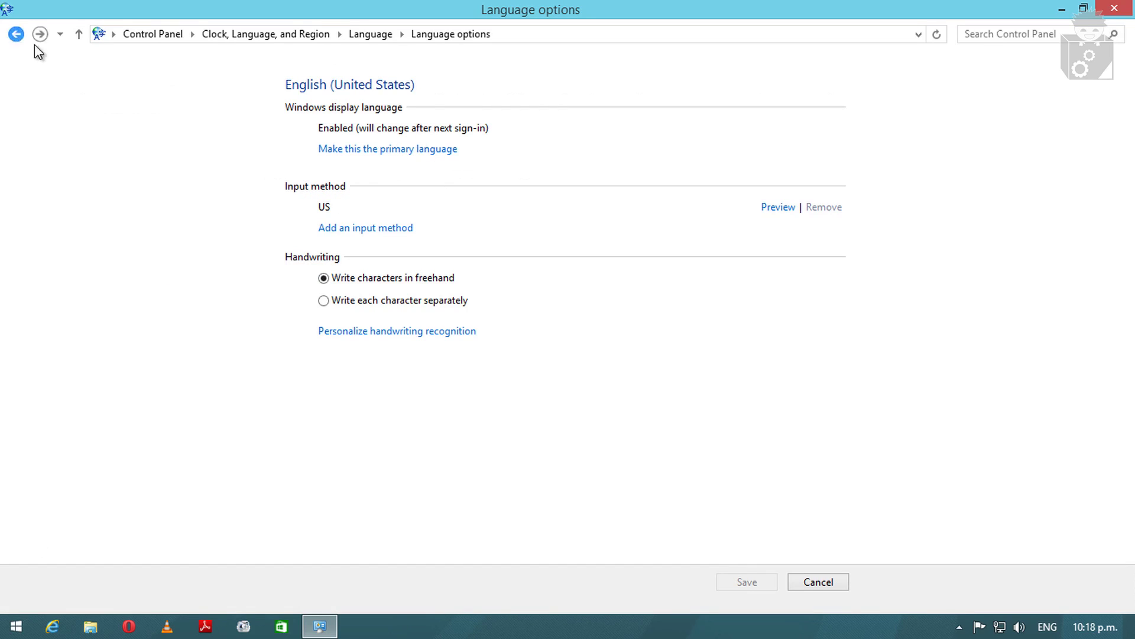
{"action": "left_click", "coordinate": [16, 33]}
{"action": "left_click", "coordinate": [466, 311]}
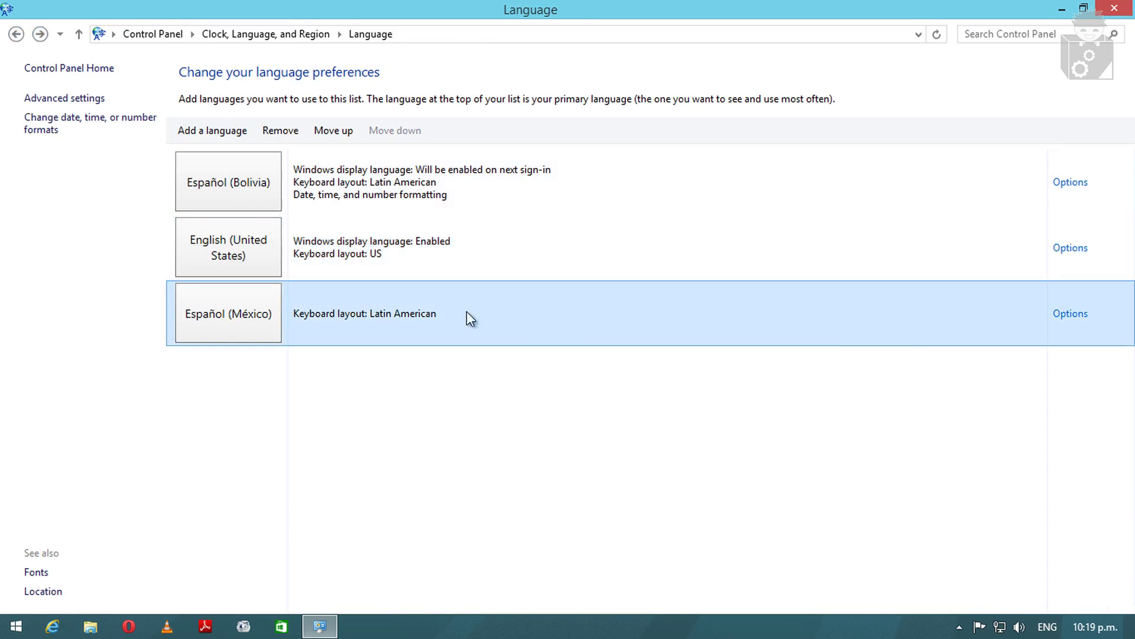
{"action": "left_click", "coordinate": [1076, 311]}
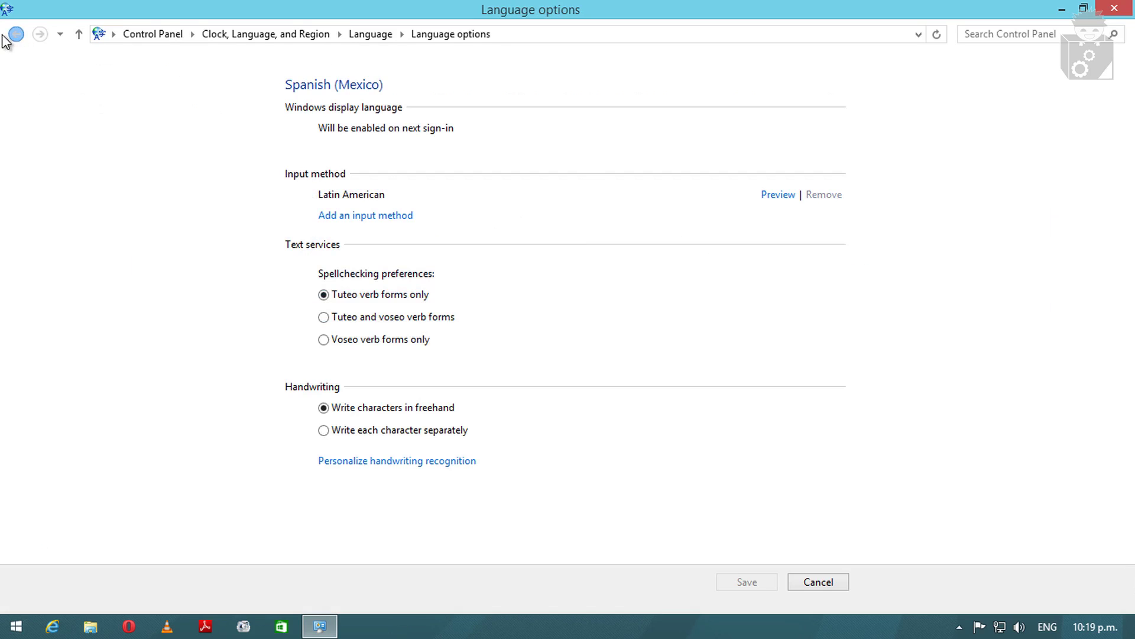
{"action": "left_click", "coordinate": [12, 36]}
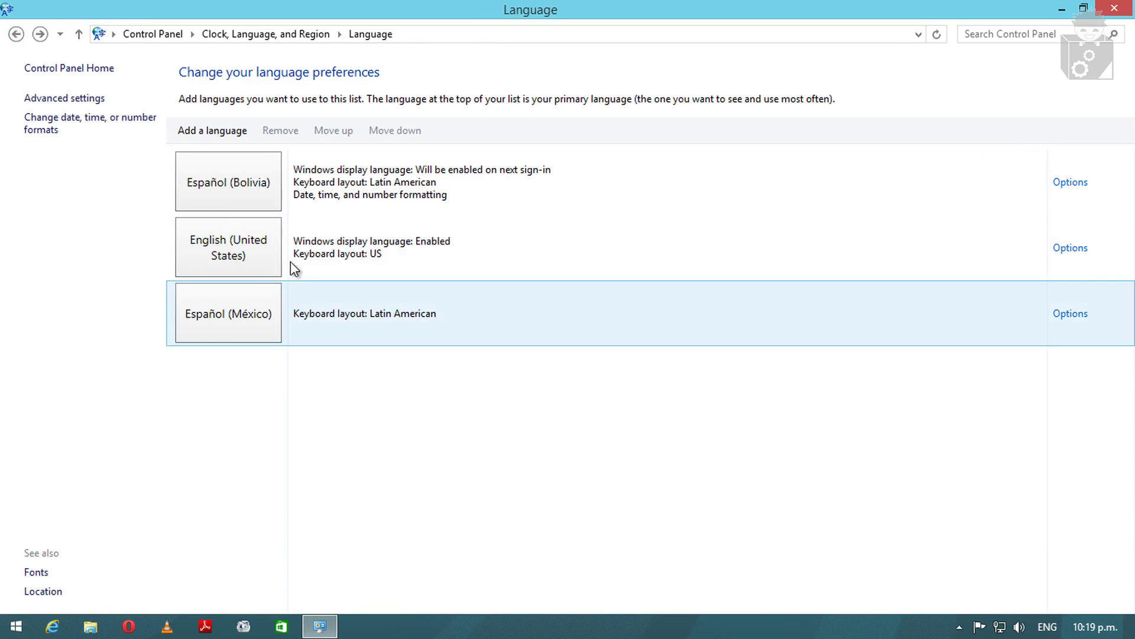
- Move Español (México) to the first place in the language list to make it the primary language
{"action": "left_click", "coordinate": [327, 255]}
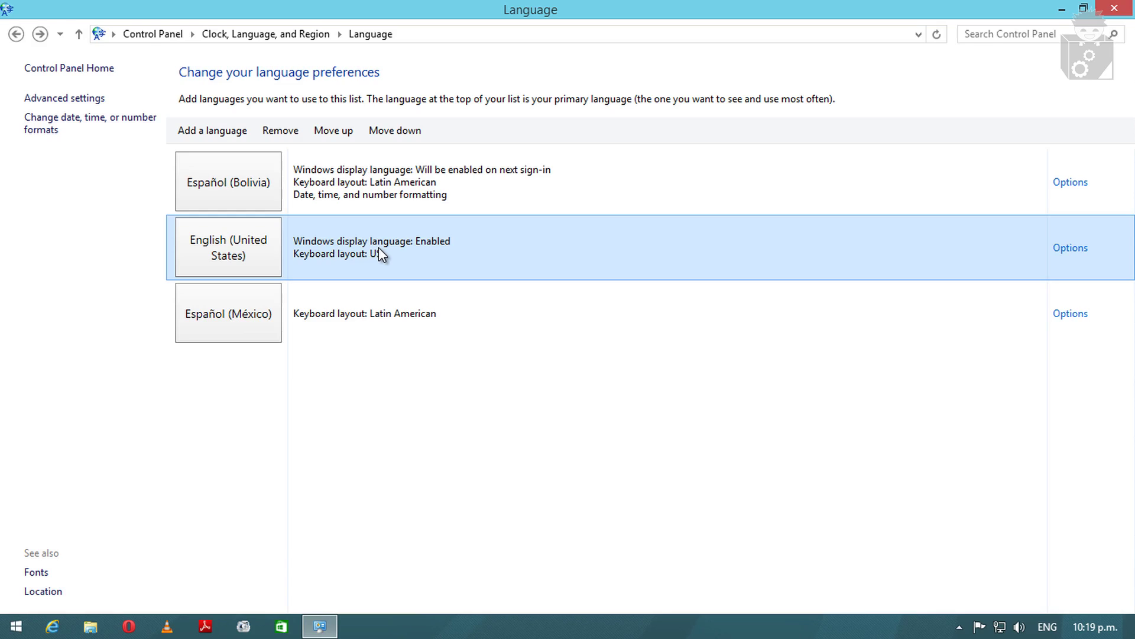
{"action": "left_click", "coordinate": [273, 182]}
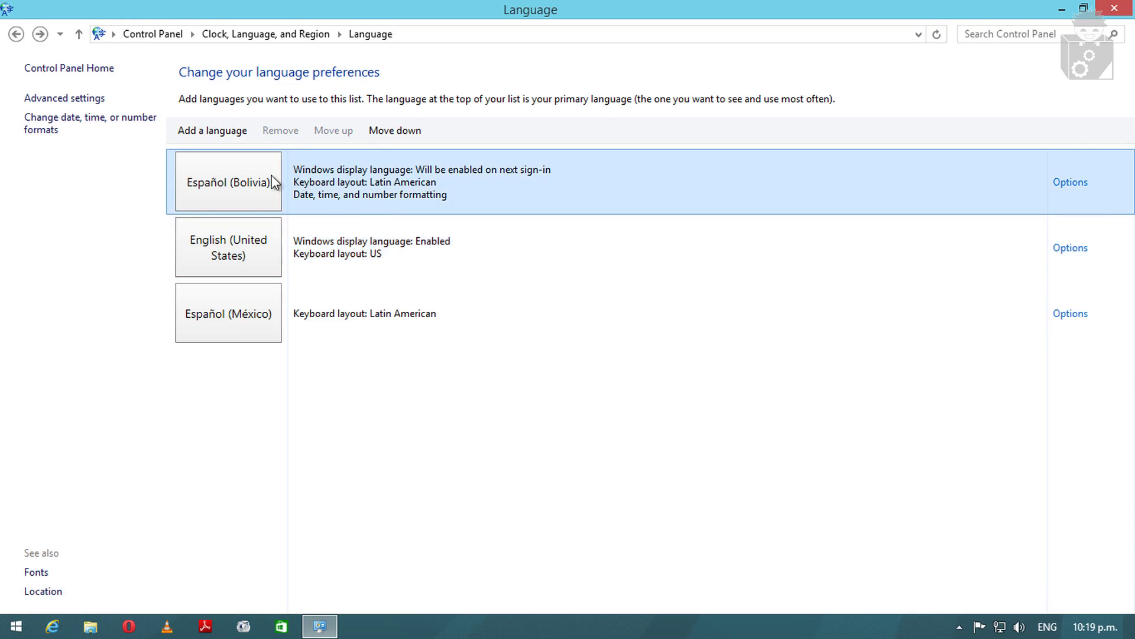
{"action": "left_click", "coordinate": [304, 312]}
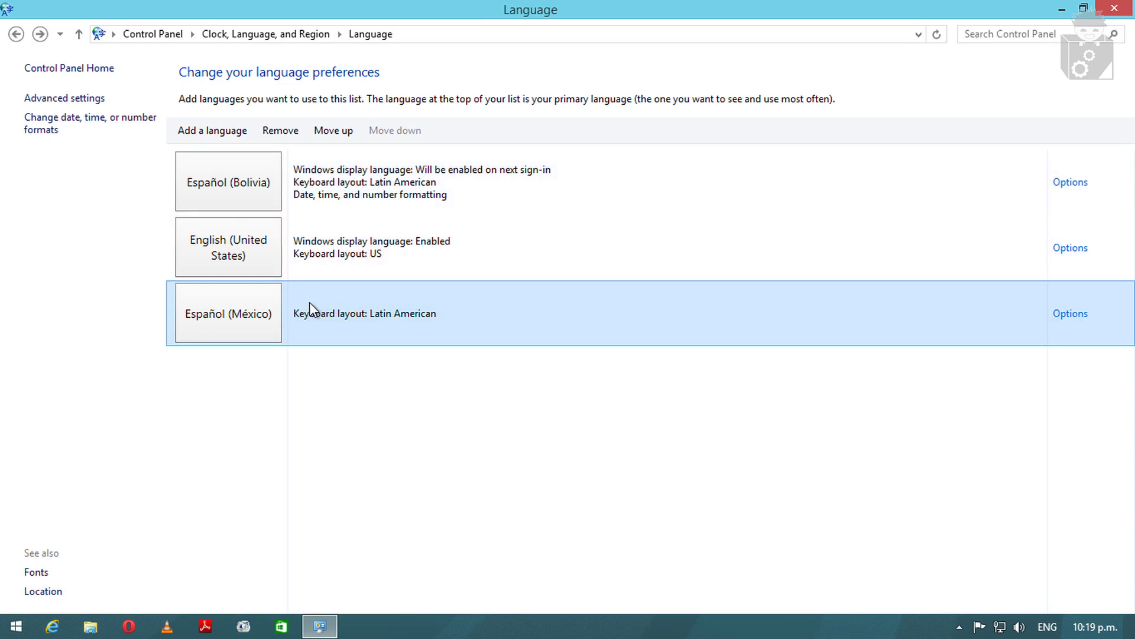
{"action": "left_click", "coordinate": [327, 132]}
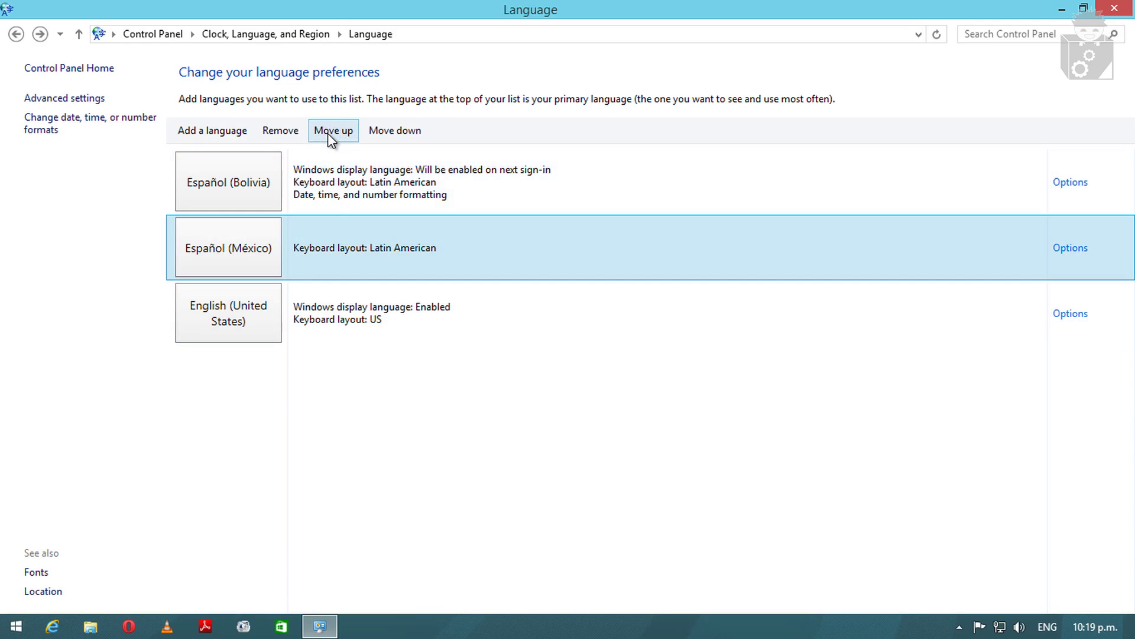
{"action": "left_click", "coordinate": [328, 131]}
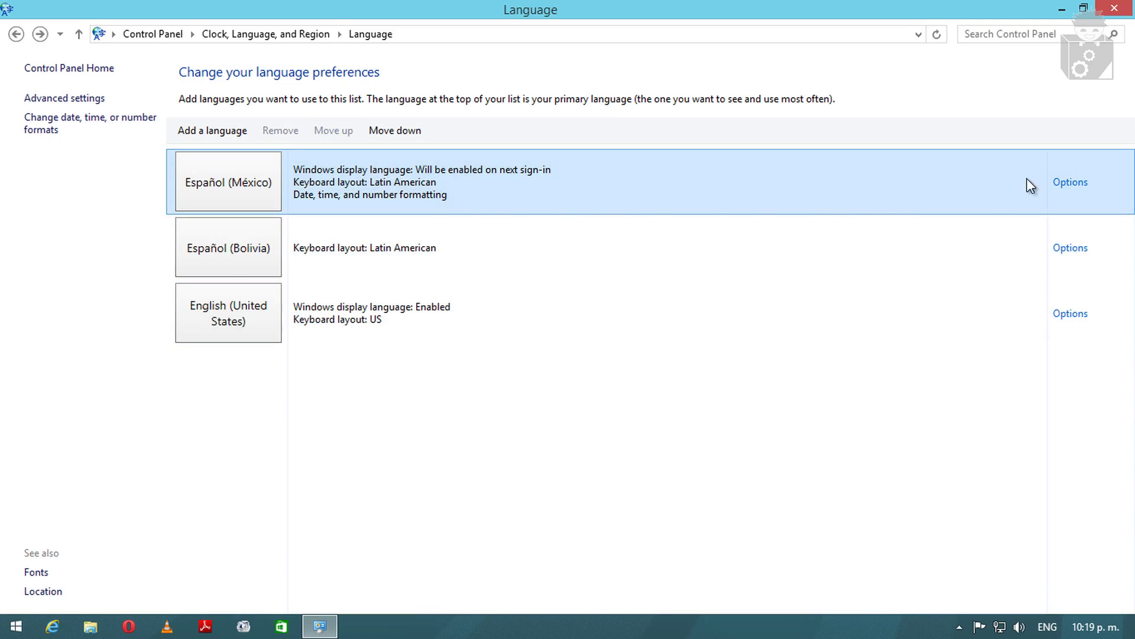
- Check the language options of Español (México) and English (United States), moving the update window aside, and return to the language list
{"action": "left_click", "coordinate": [1072, 187]}
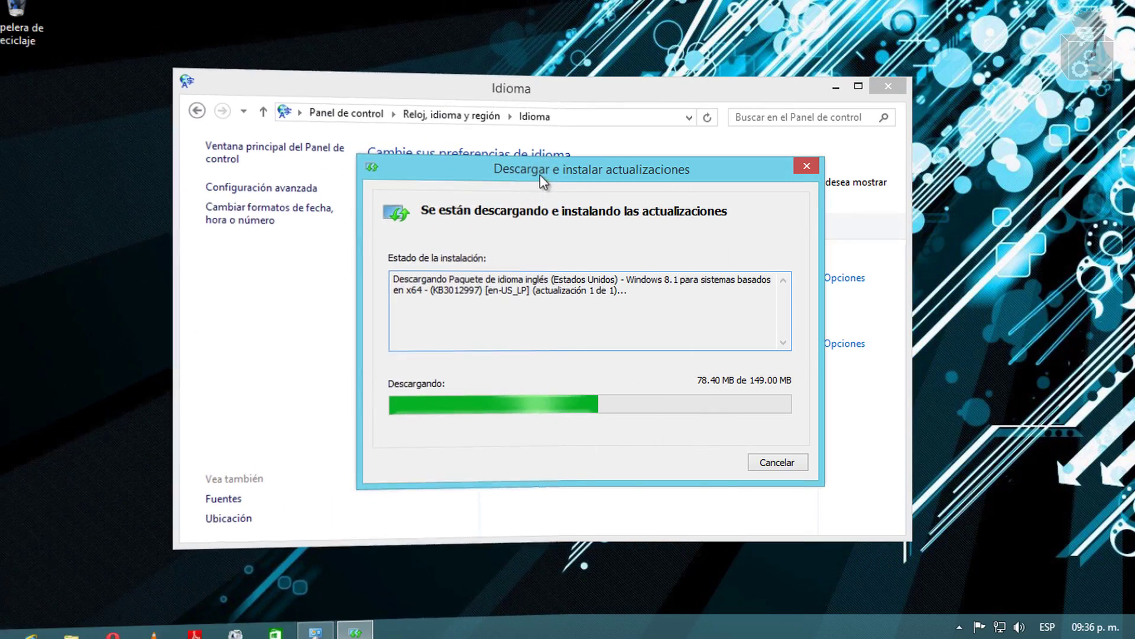
{"action": "left_click_drag", "start_coordinate": [664, 179], "coordinate": [760, 168]}
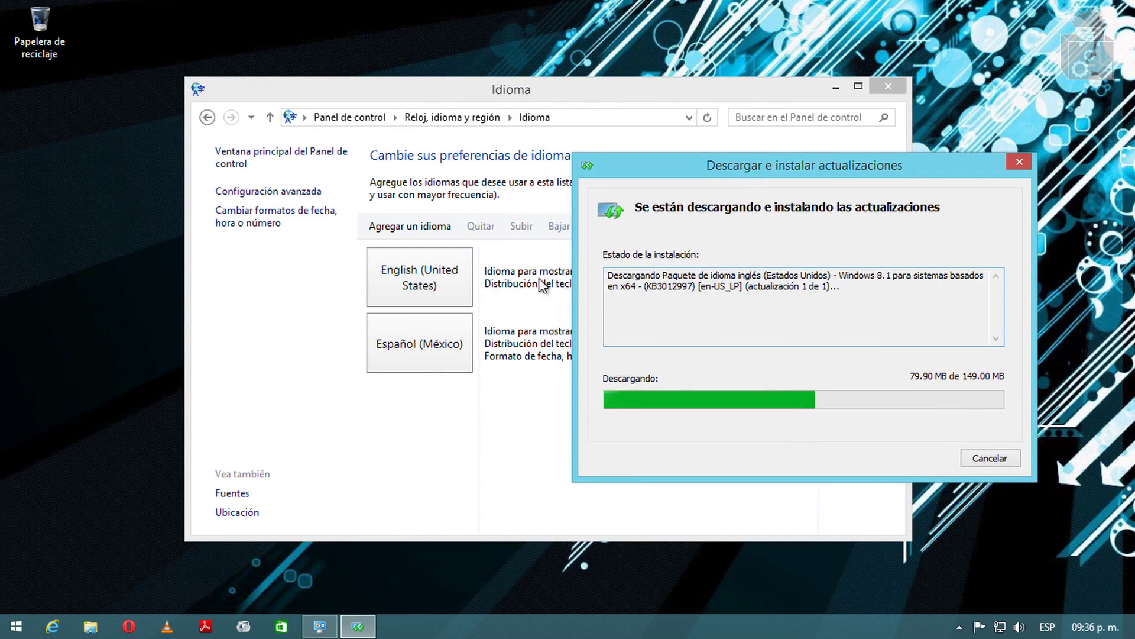
{"action": "left_click", "coordinate": [703, 281]}
{"action": "left_click", "coordinate": [860, 276]}
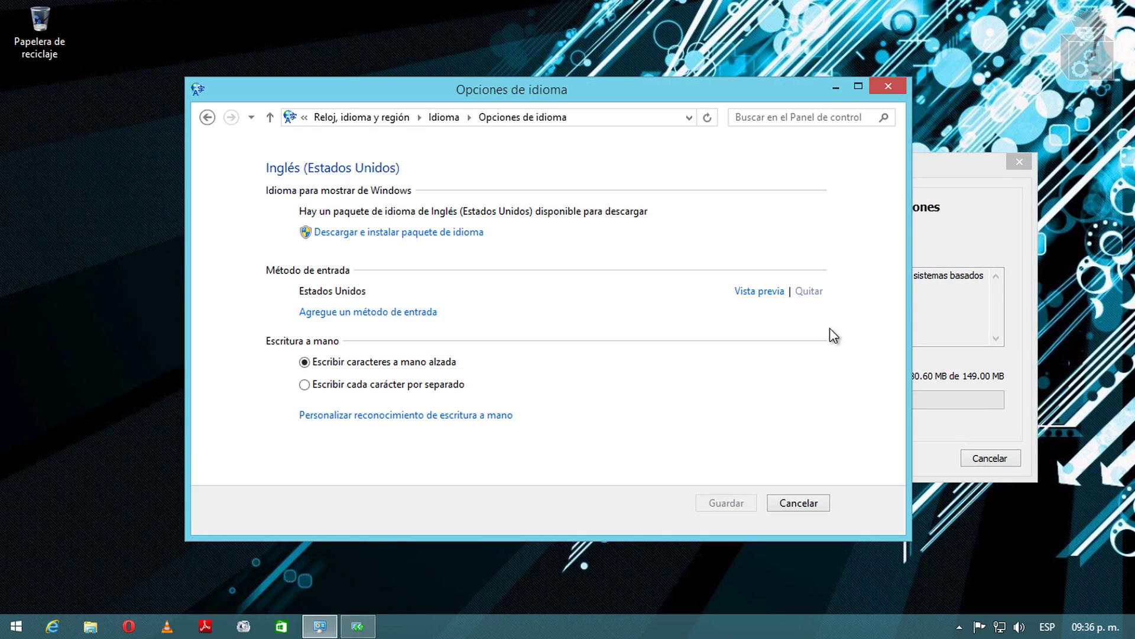
{"action": "left_click", "coordinate": [207, 117]}
{"action": "left_click", "coordinate": [963, 237]}
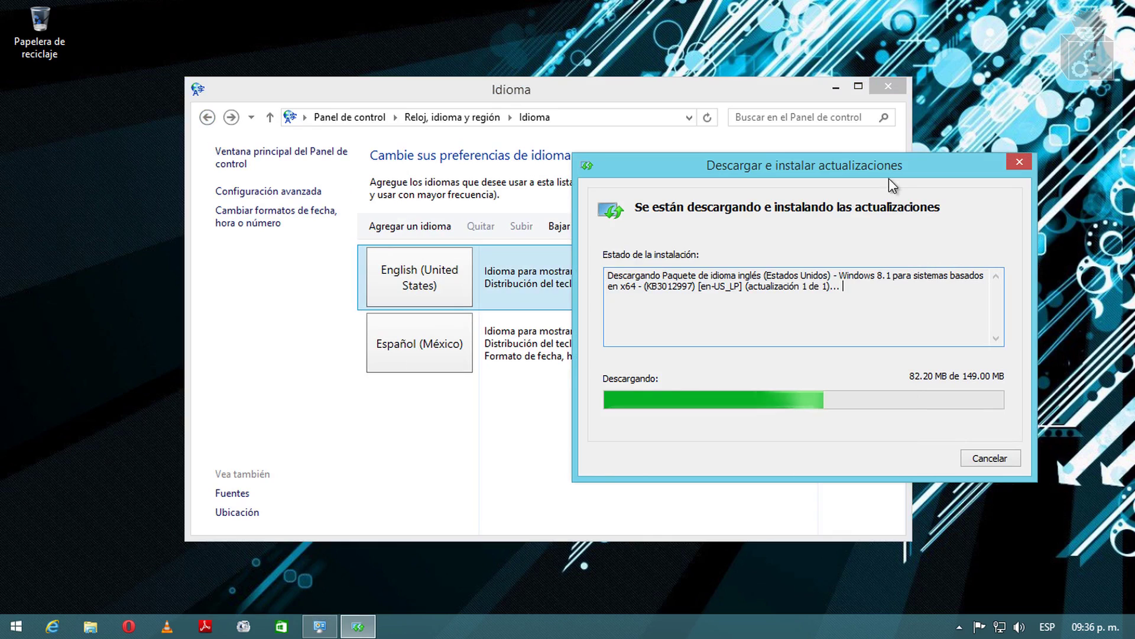
- Bring the update window back over the language list, let the English (United States) language pack install, and close the installer
{"action": "left_click_drag", "start_coordinate": [888, 178], "coordinate": [643, 193]}
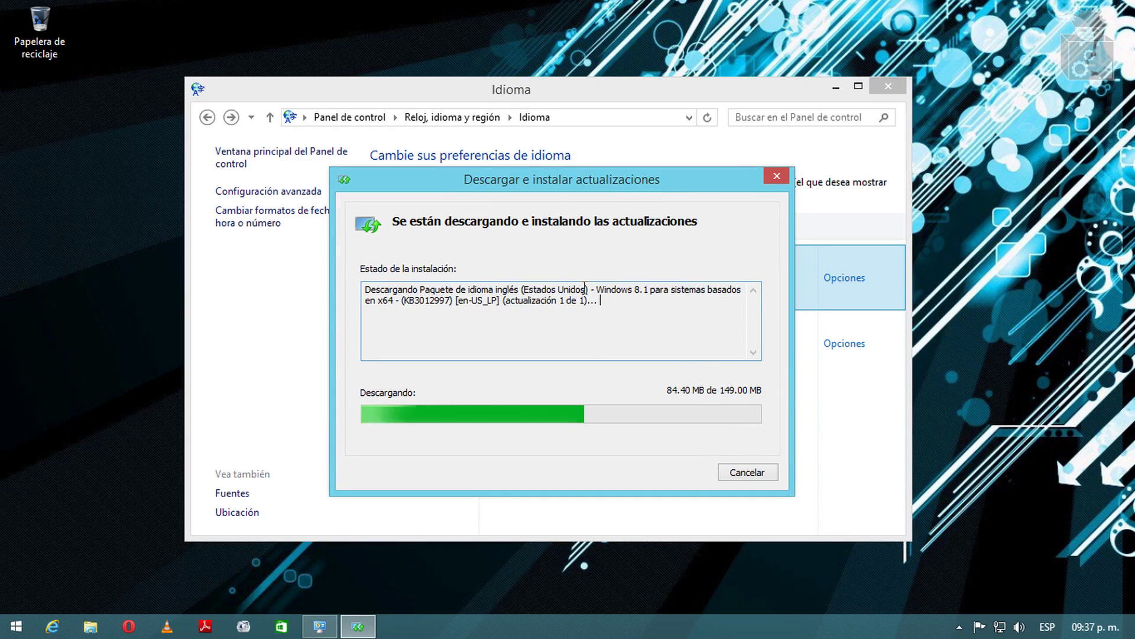
{"action": "left_click_drag", "start_coordinate": [558, 290], "coordinate": [349, 286]}
{"action": "left_click", "coordinate": [499, 300]}
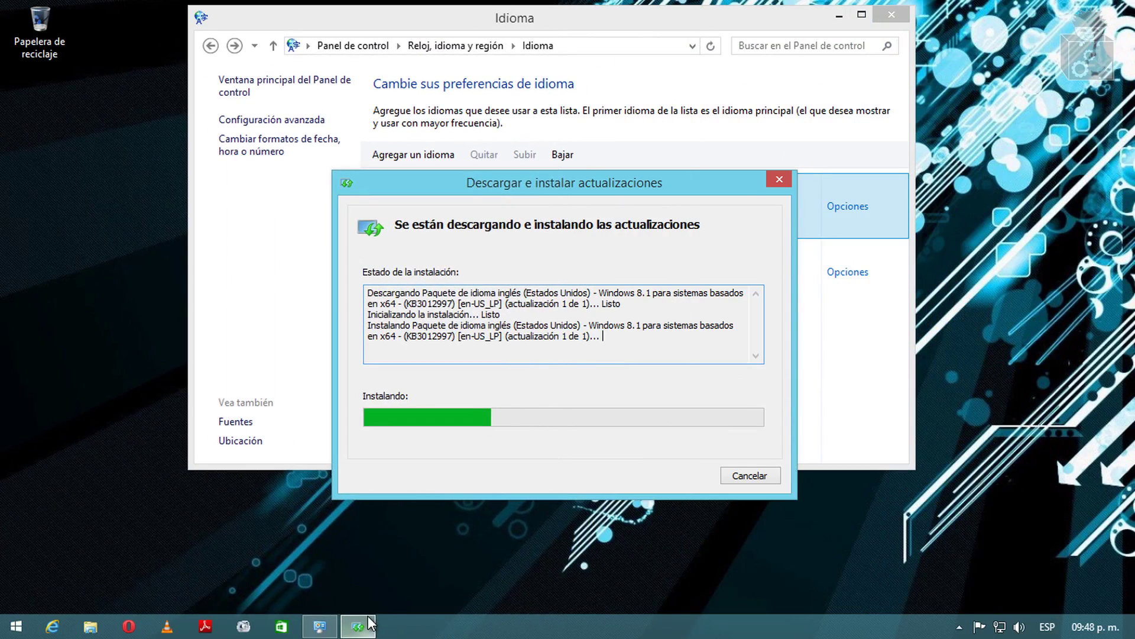
{"action": "left_click", "coordinate": [369, 622]}
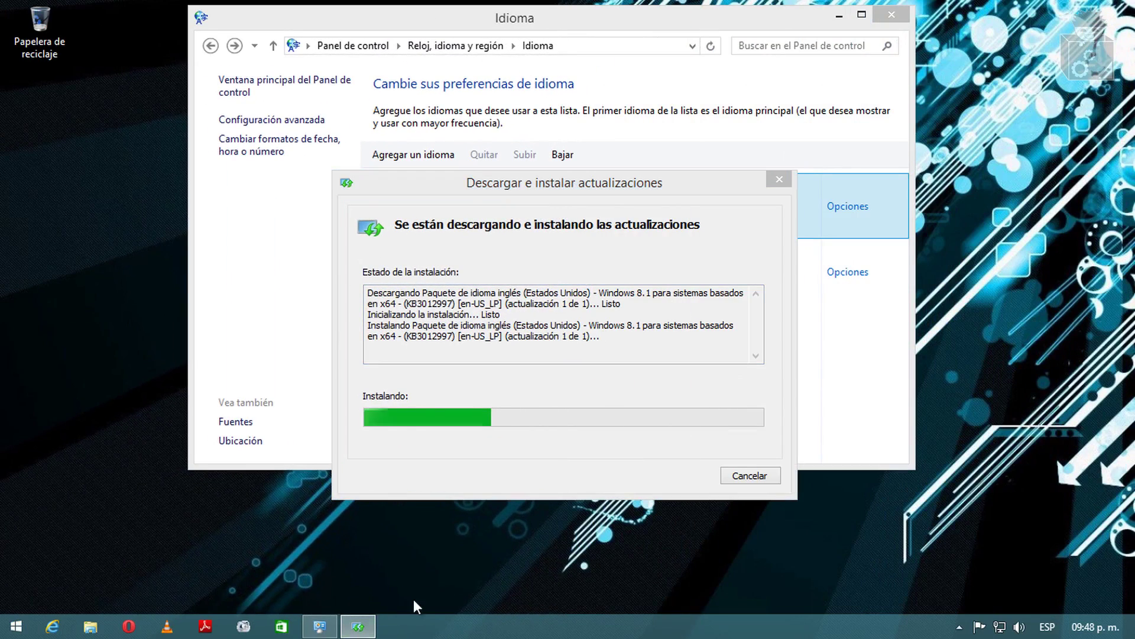
{"action": "mouse_move", "coordinate": [369, 626]}
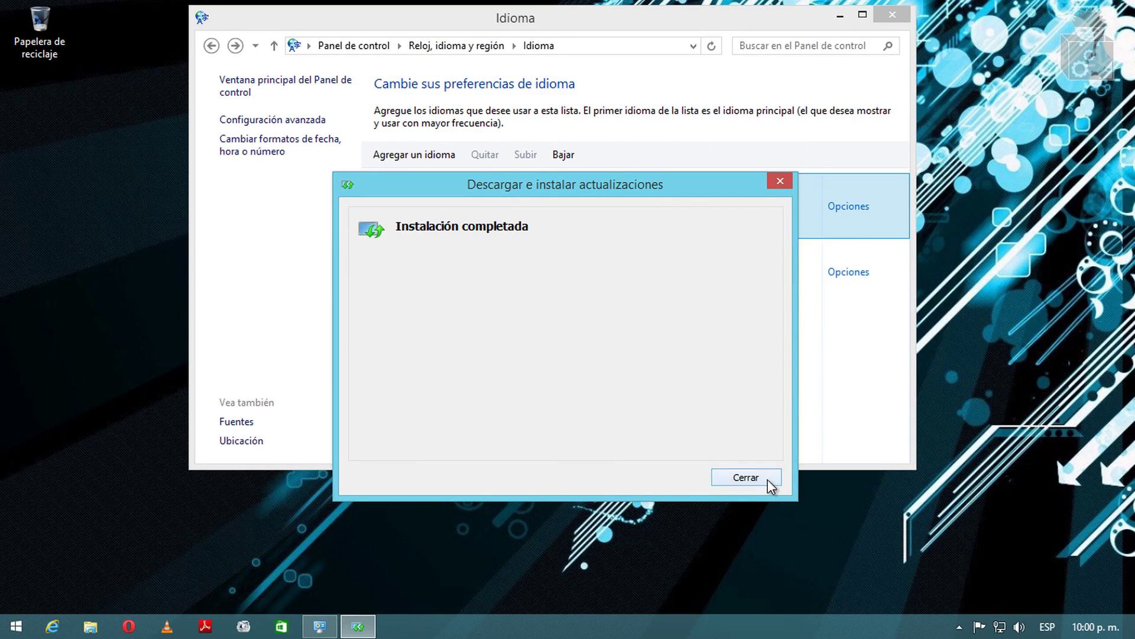
{"action": "left_click", "coordinate": [767, 478]}
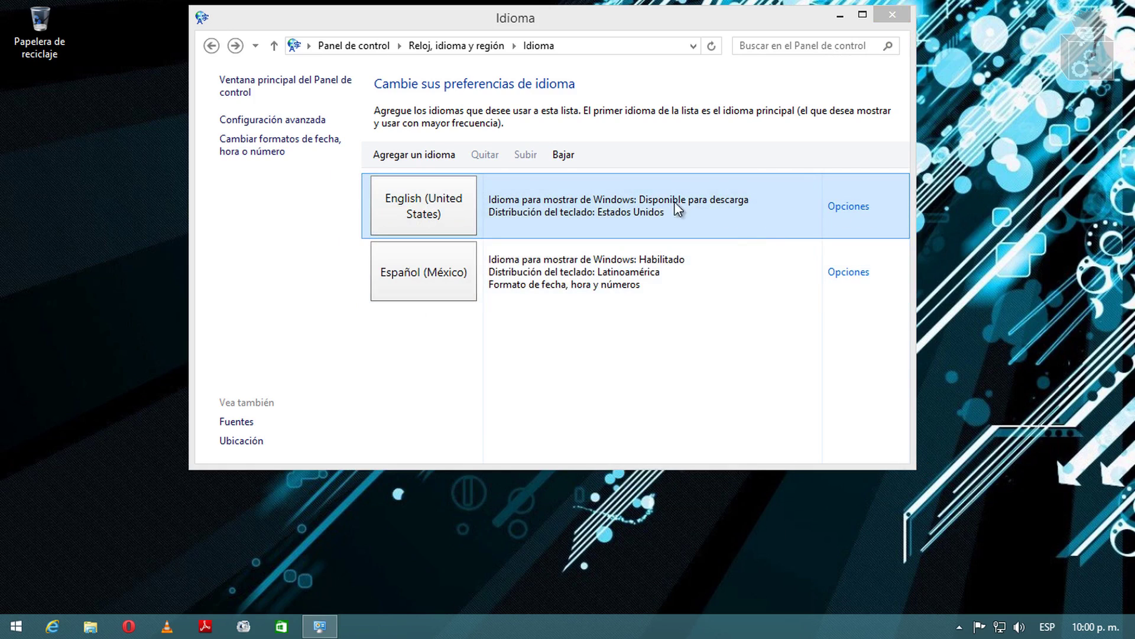
- Check the display language status in the English (United States) options, return to the language list and close the window
{"action": "left_click", "coordinate": [847, 209]}
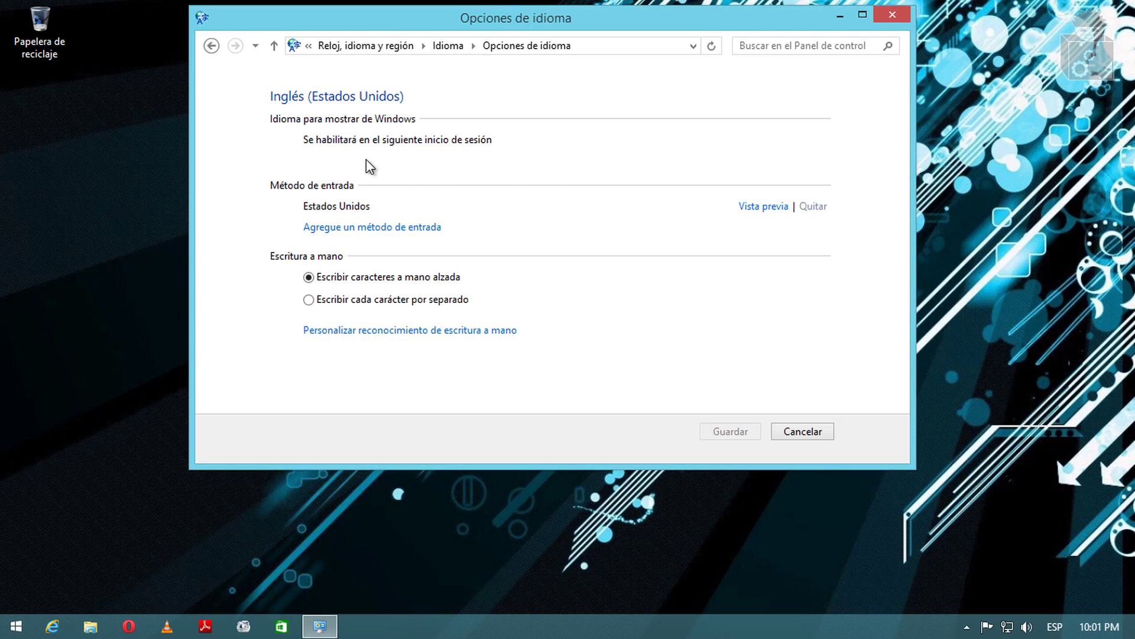
{"action": "left_click", "coordinate": [212, 46]}
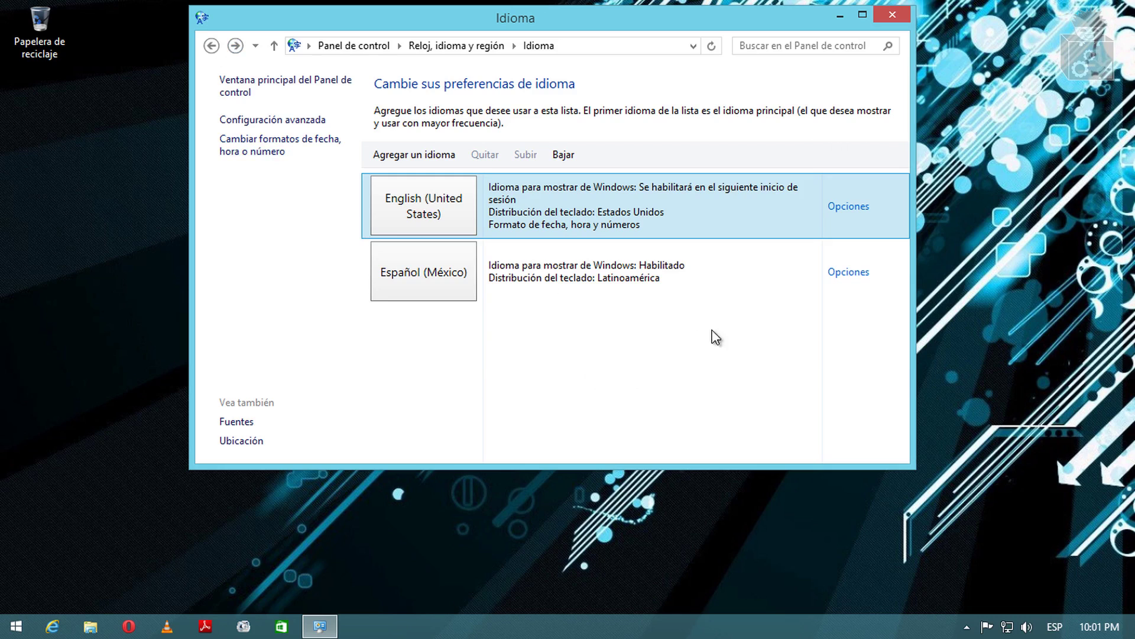
{"action": "left_click", "coordinate": [882, 14]}
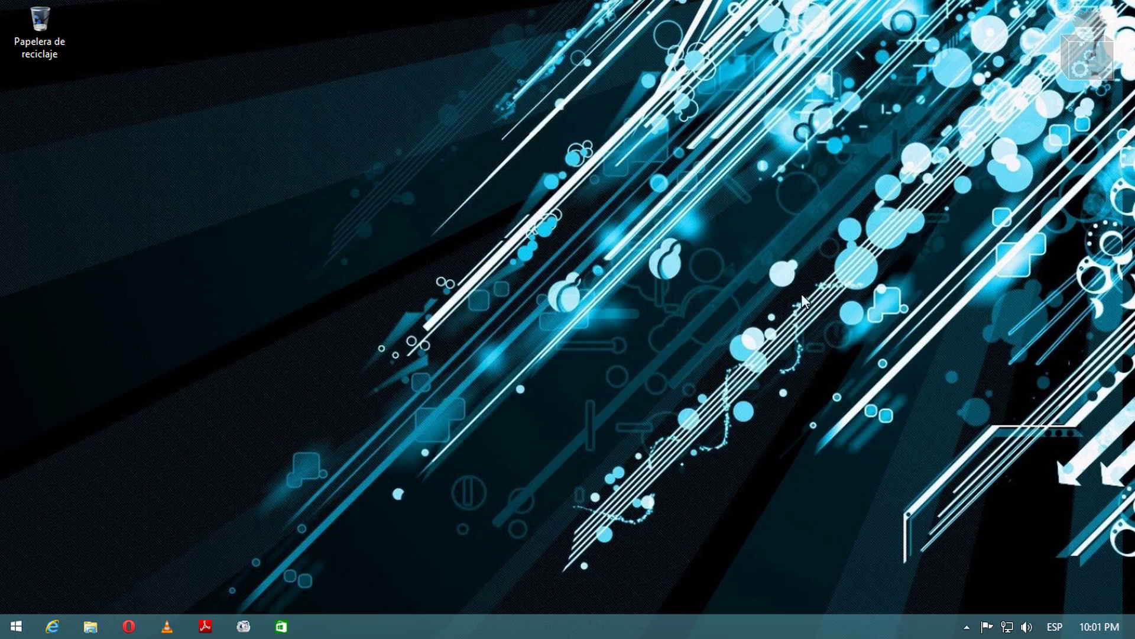
- Restart the computer to apply the new display language
{"action": "left_click", "coordinate": [1077, 496]}
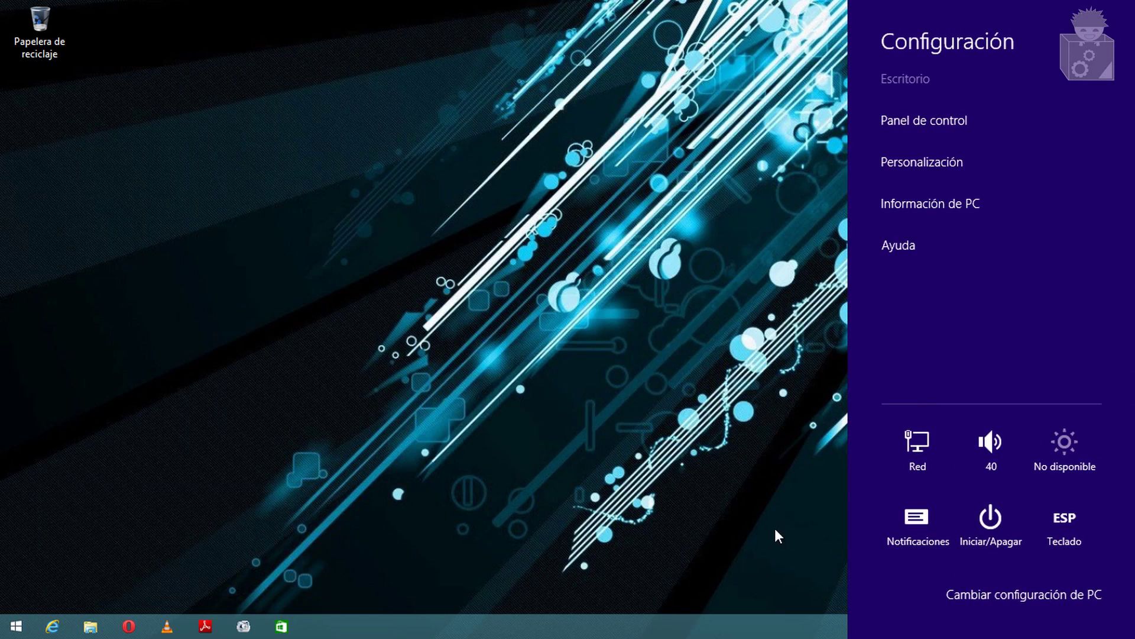
{"action": "left_click", "coordinate": [999, 559]}
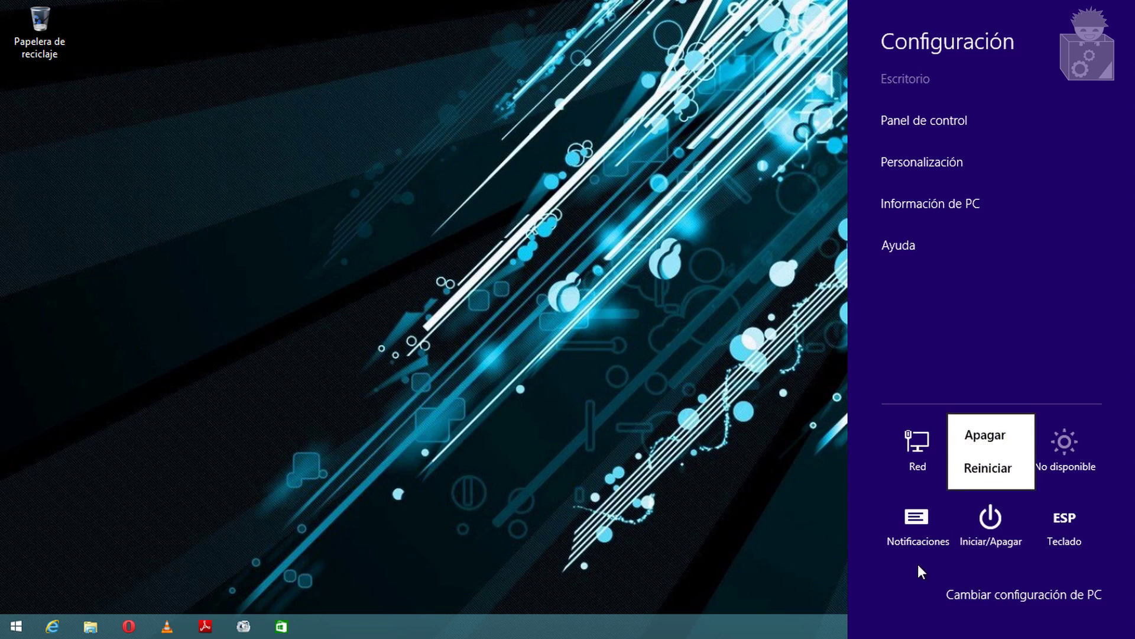
{"action": "left_click", "coordinate": [988, 474]}
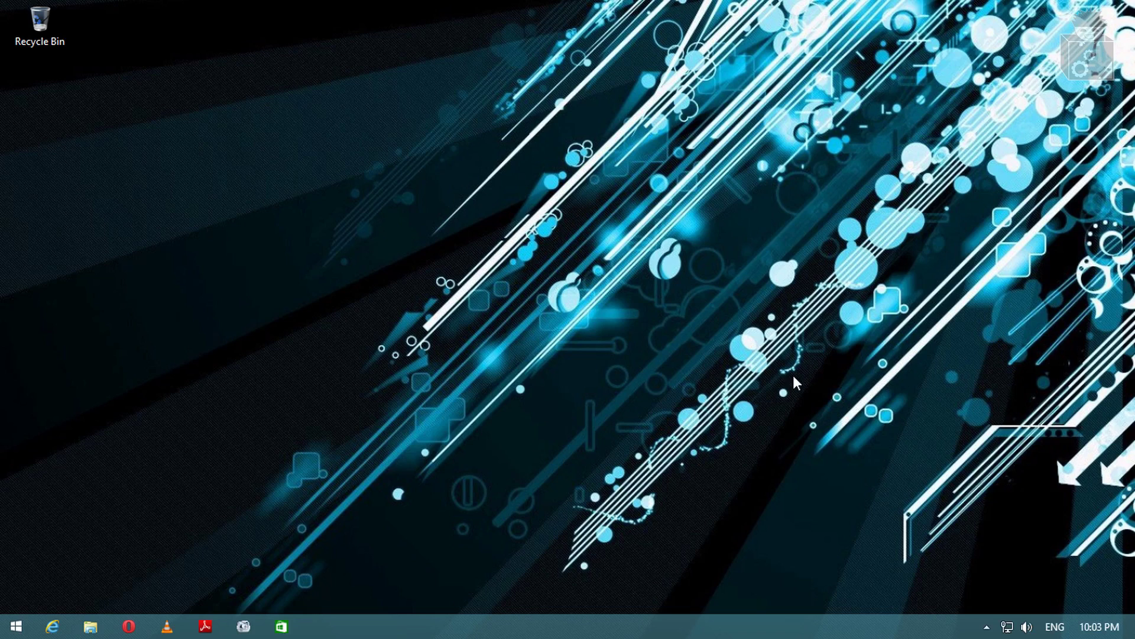
- Check the display language on the Start screen, in File Explorer's Libraries and This PC, and in Control Panel, and close the window
{"action": "key", "text": "super"}
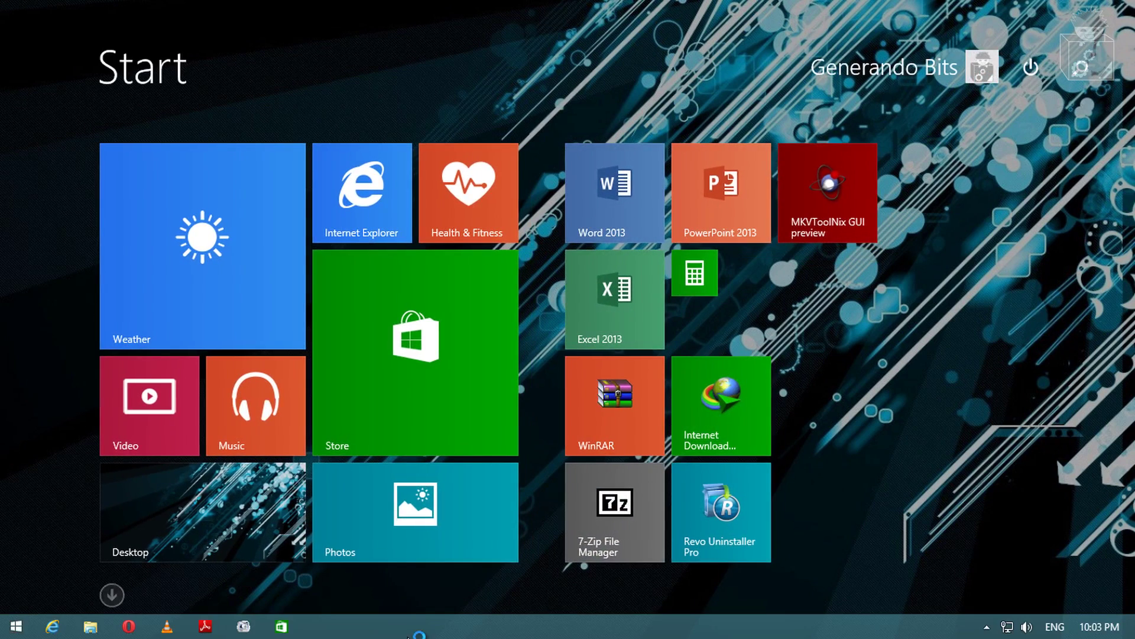
{"action": "left_click", "coordinate": [209, 503]}
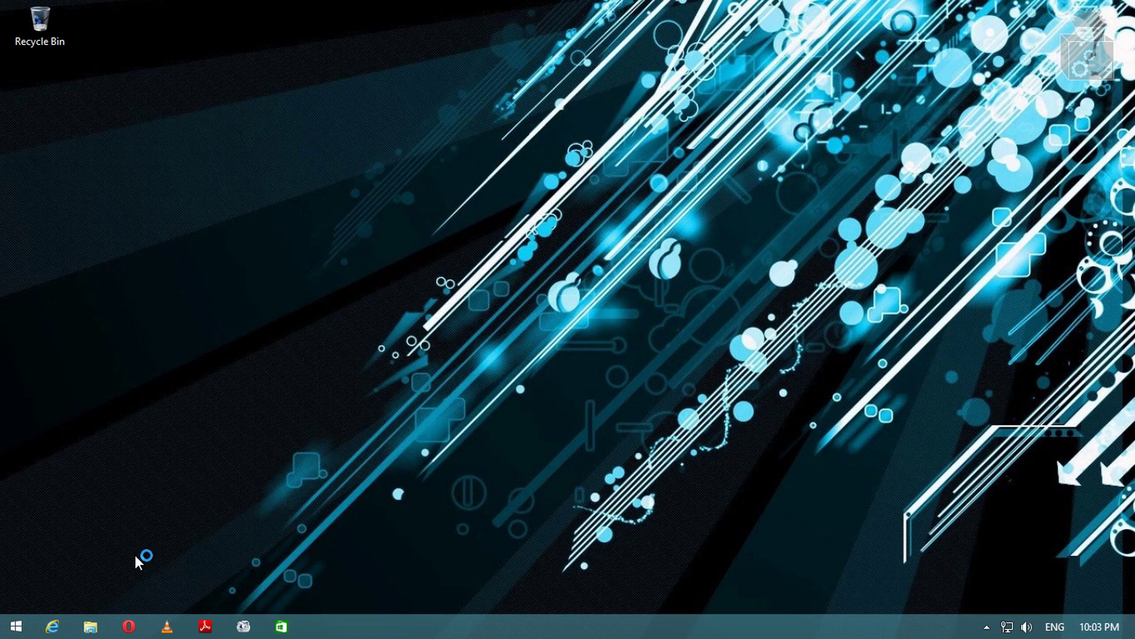
{"action": "left_click", "coordinate": [90, 627]}
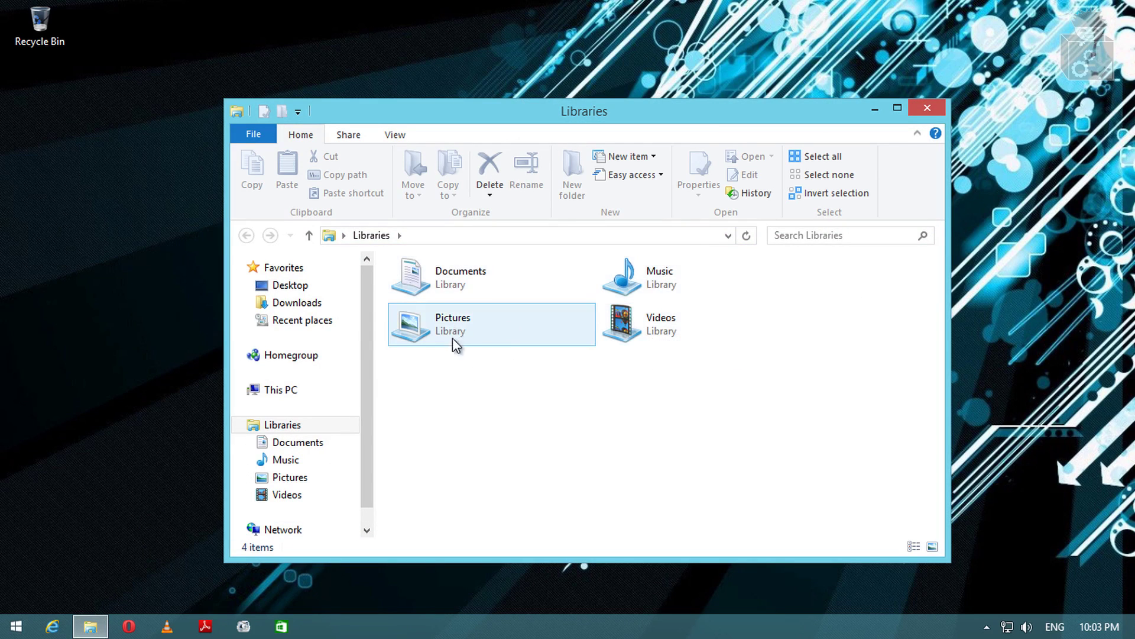
{"action": "left_click", "coordinate": [292, 390]}
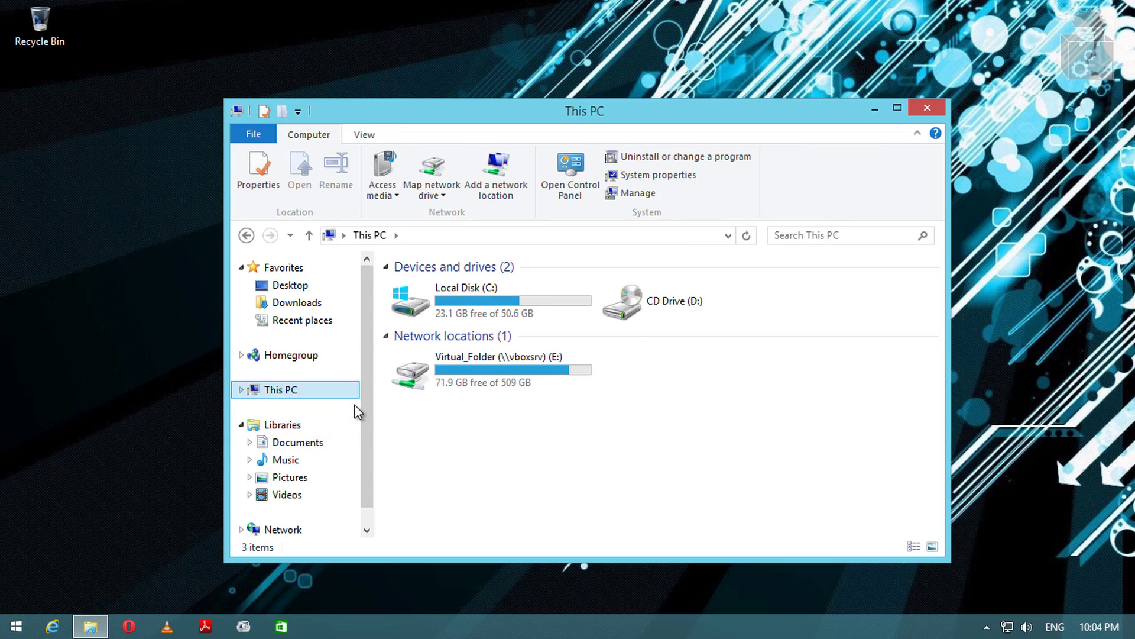
{"action": "left_click_drag", "start_coordinate": [549, 112], "coordinate": [537, 58]}
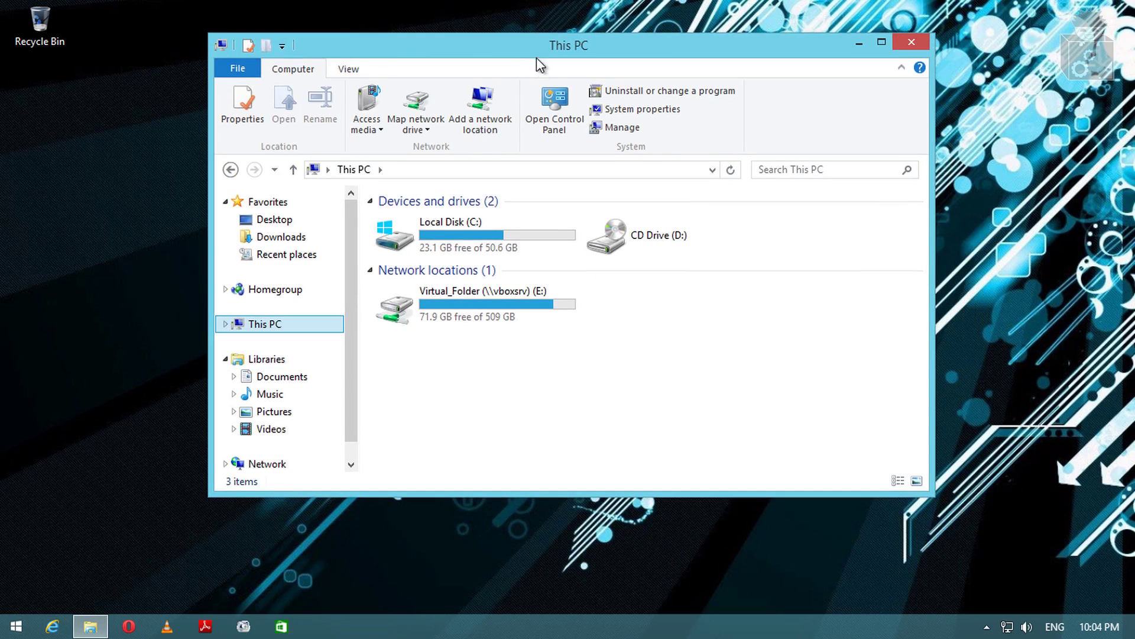
{"action": "left_click", "coordinate": [556, 112]}
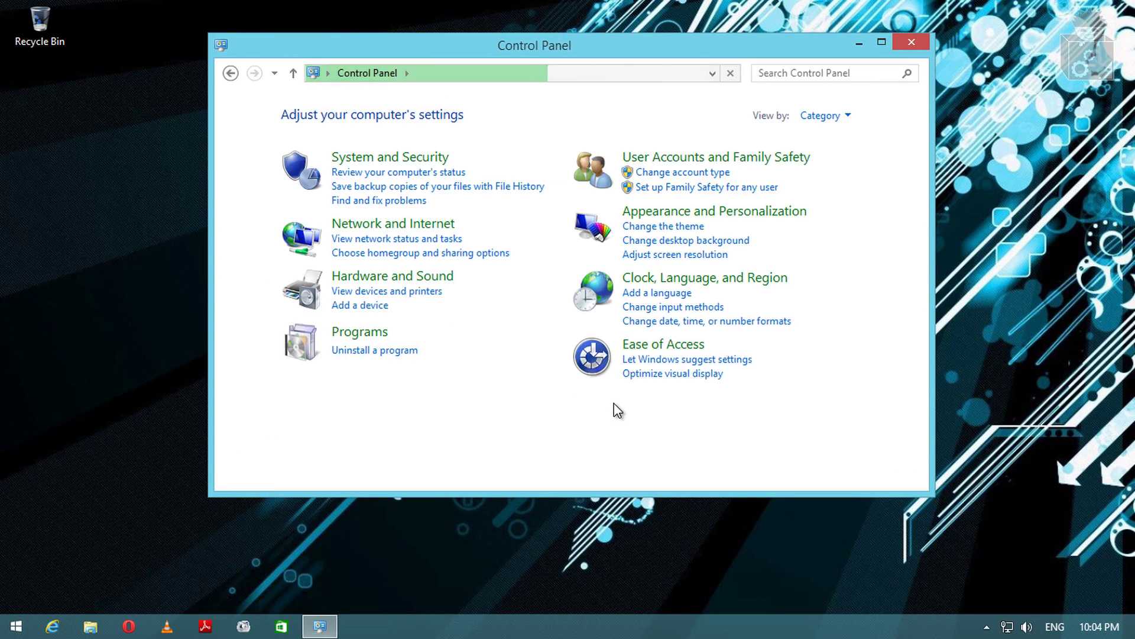
{"action": "left_click", "coordinate": [908, 38]}
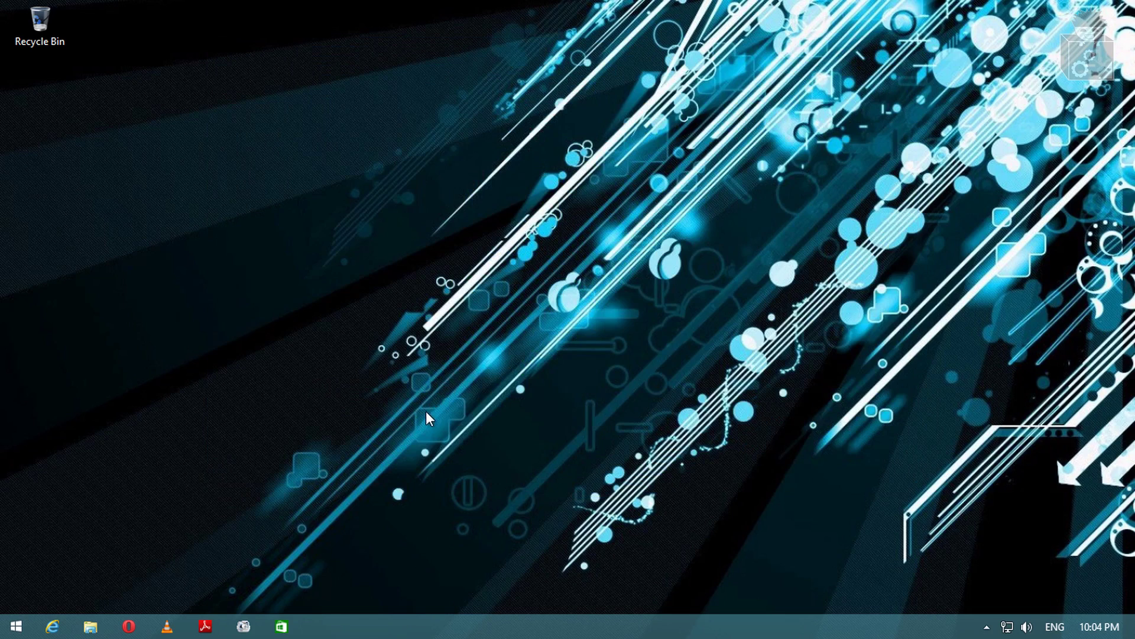